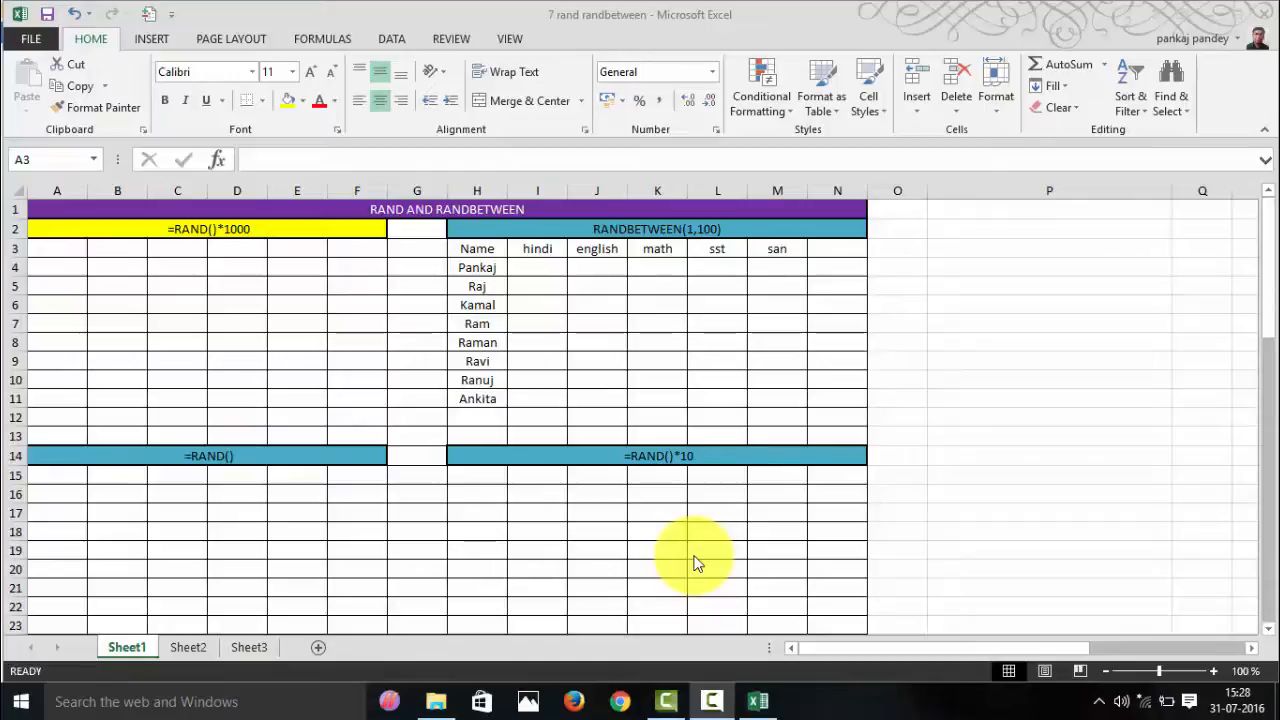
left_click(534, 264)
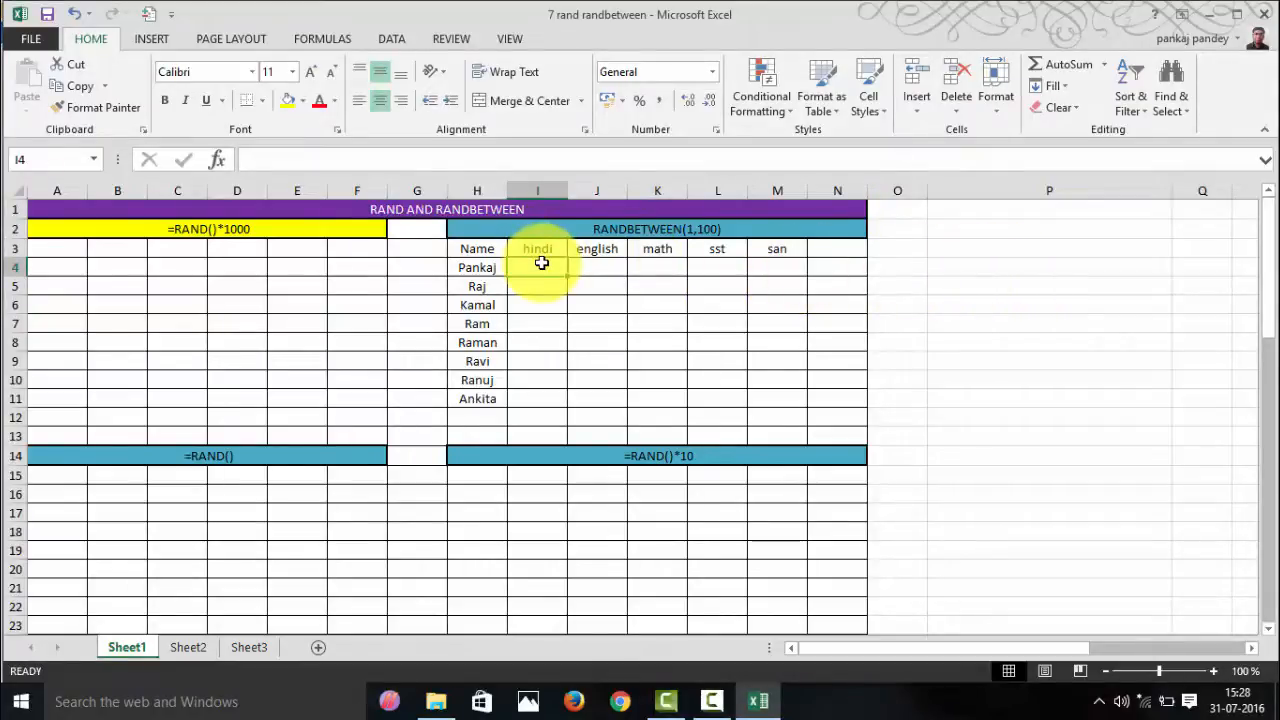
type("=")
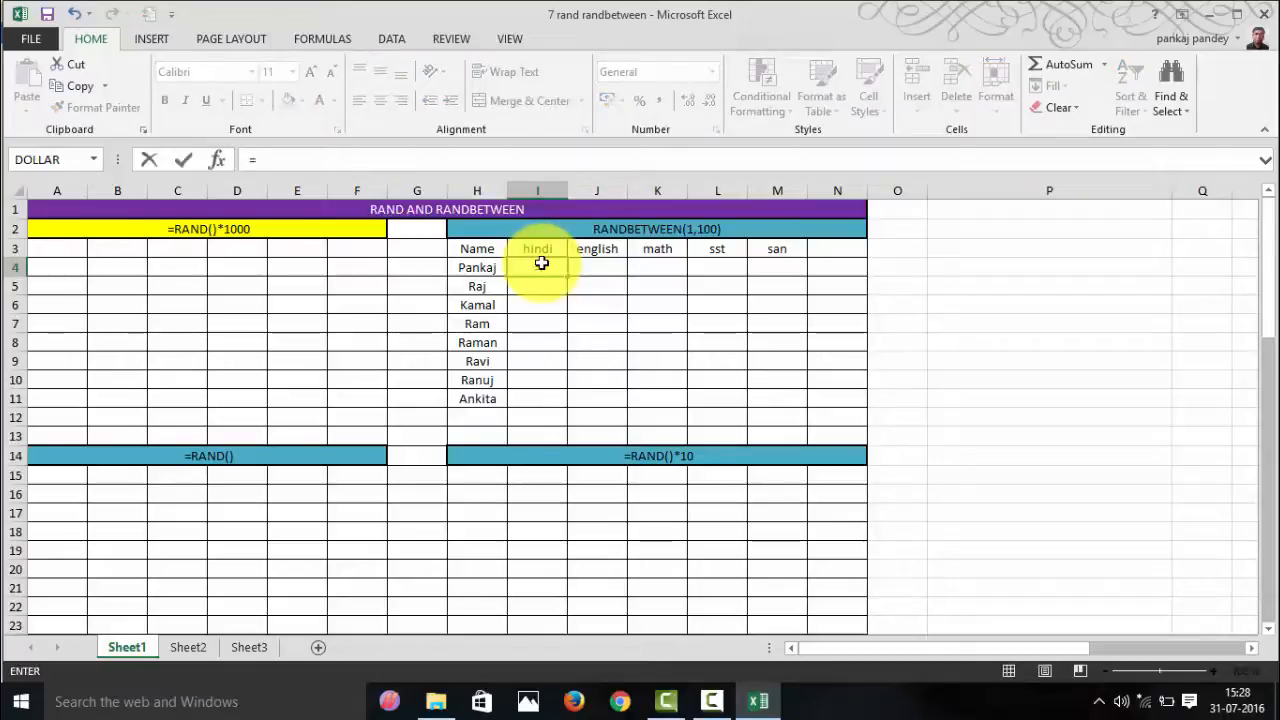
key("BackSpace")
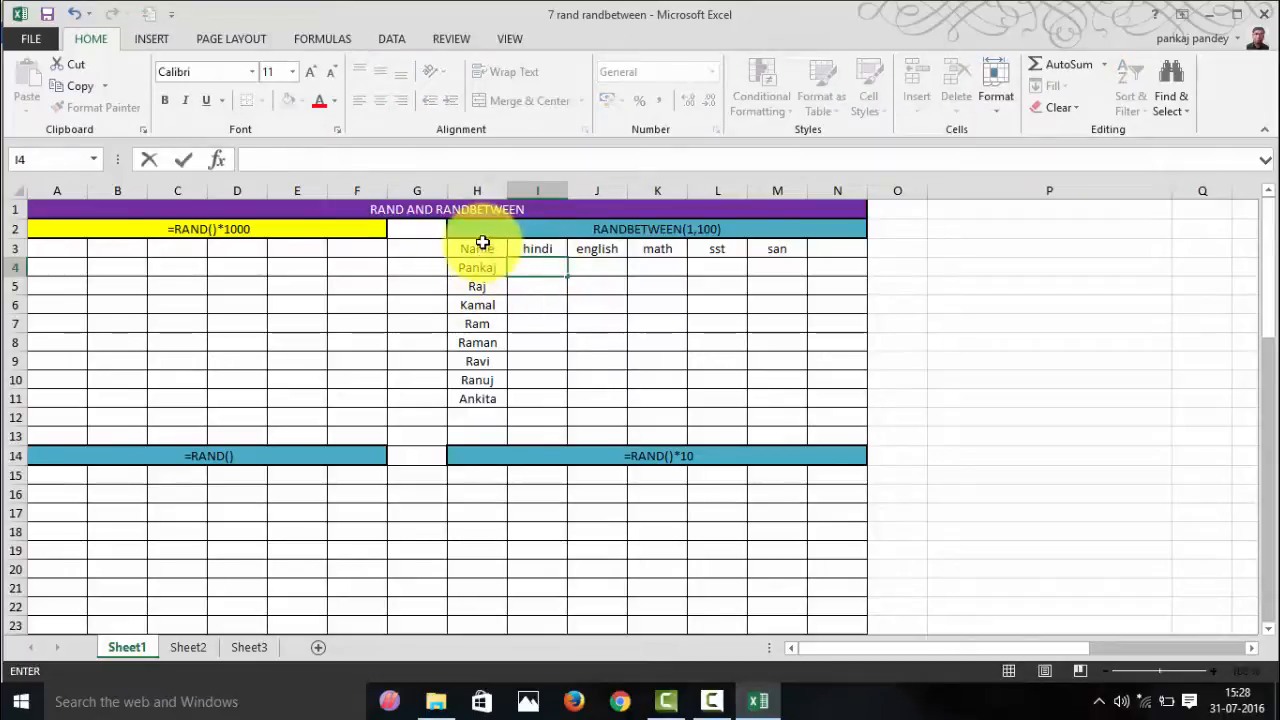
left_click_drag(482, 243, 497, 400)
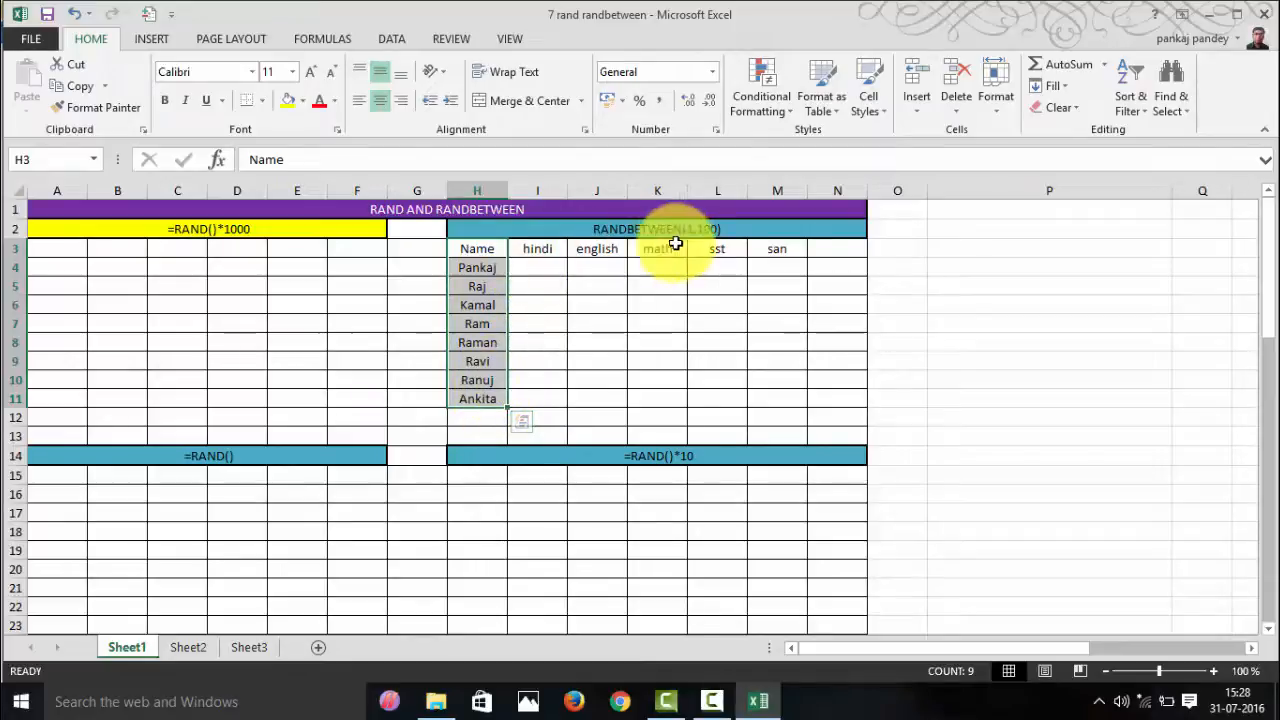
left_click(535, 268)
Enter the column heading "Total" in cell N3, beside the "san" heading
left_click(845, 247)
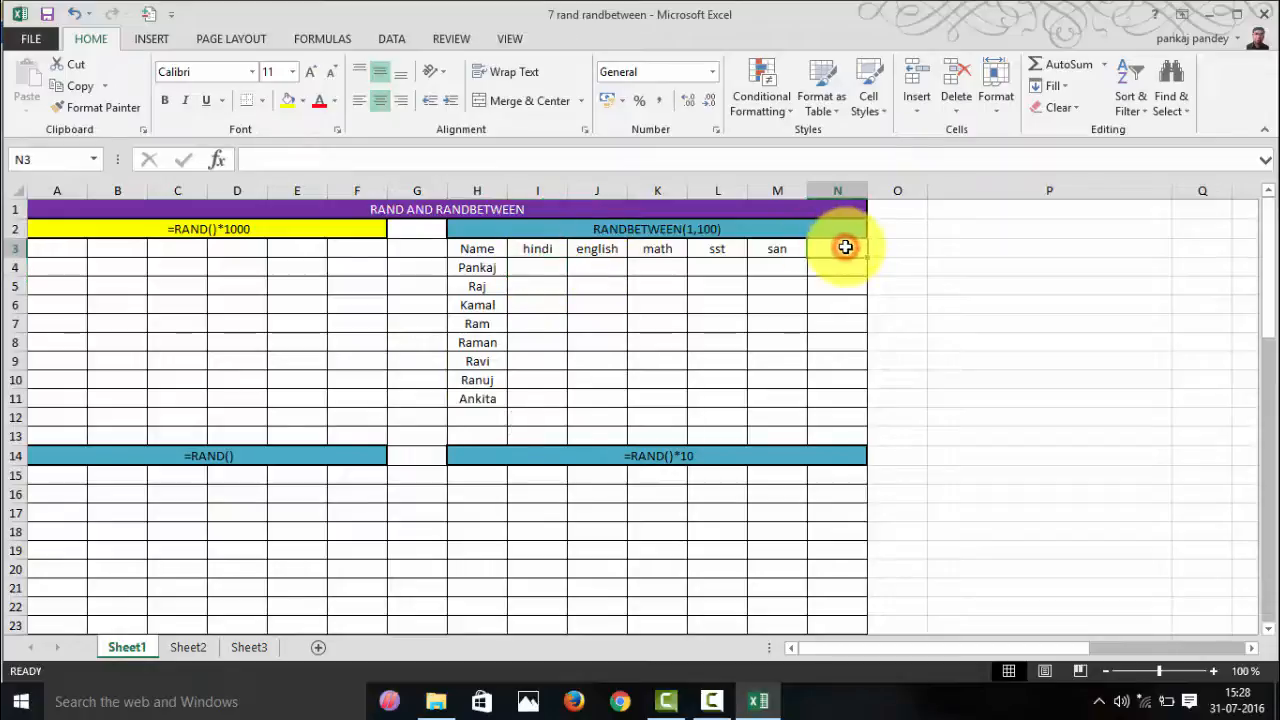
type("Tota")
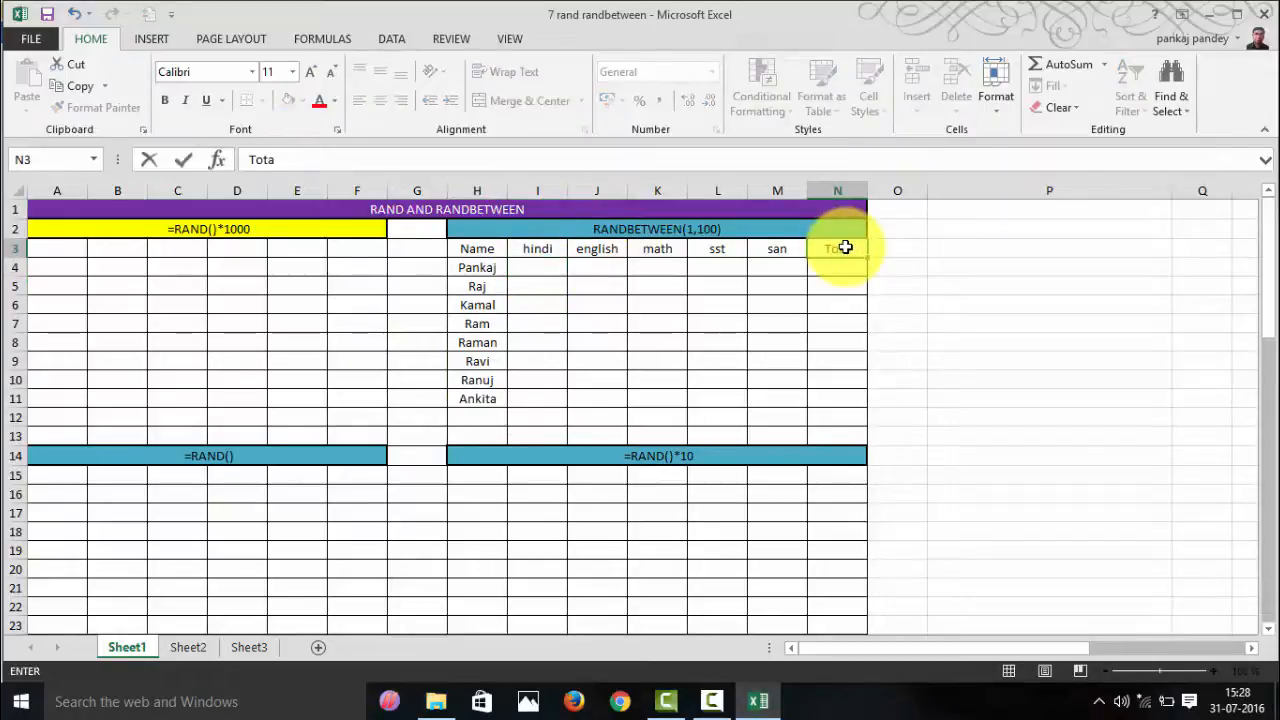
type("l")
key("Return")
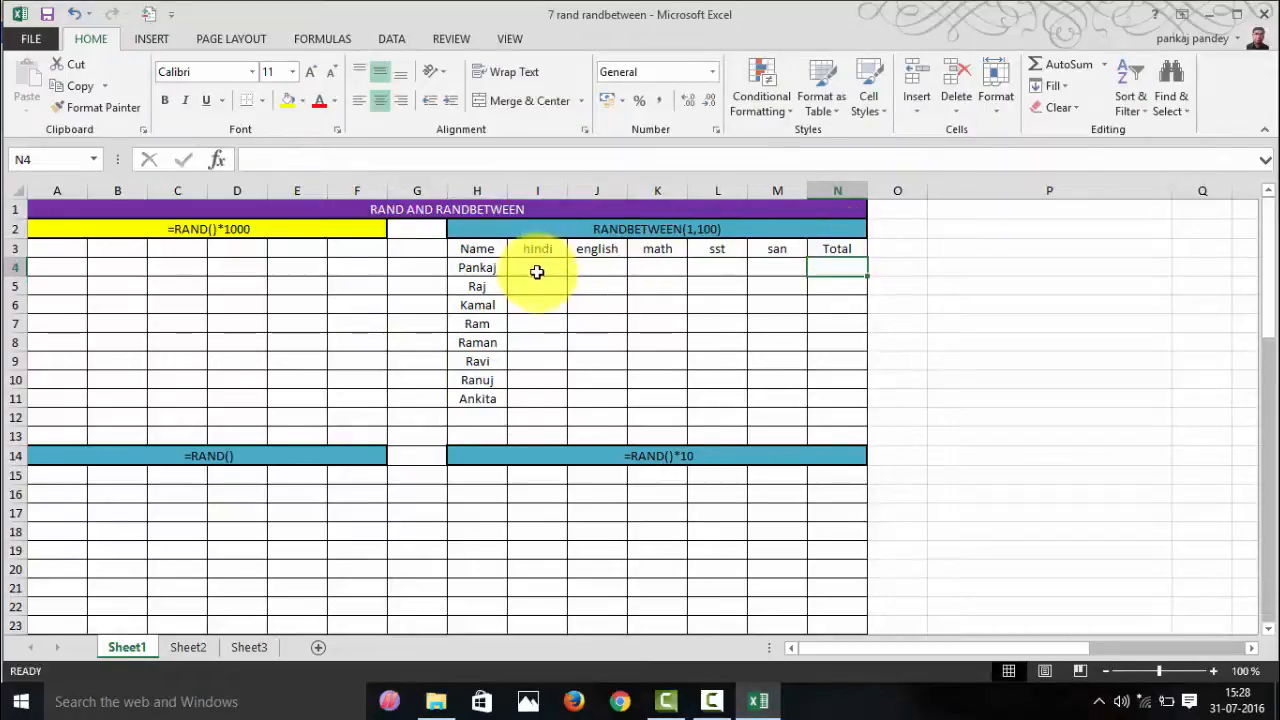
Enter the formula =RANDBETWEEN(1,100) in cell I4, the first hindi mark
left_click_drag(537, 270, 755, 400)
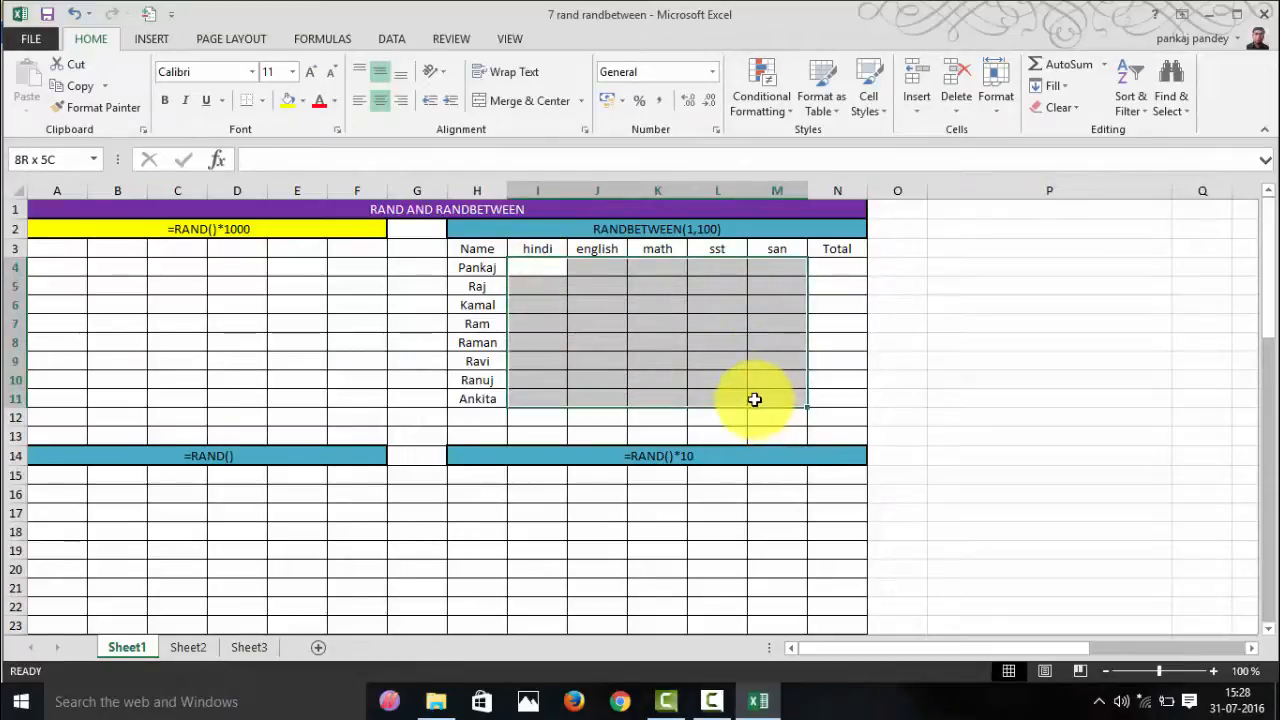
left_click(535, 267)
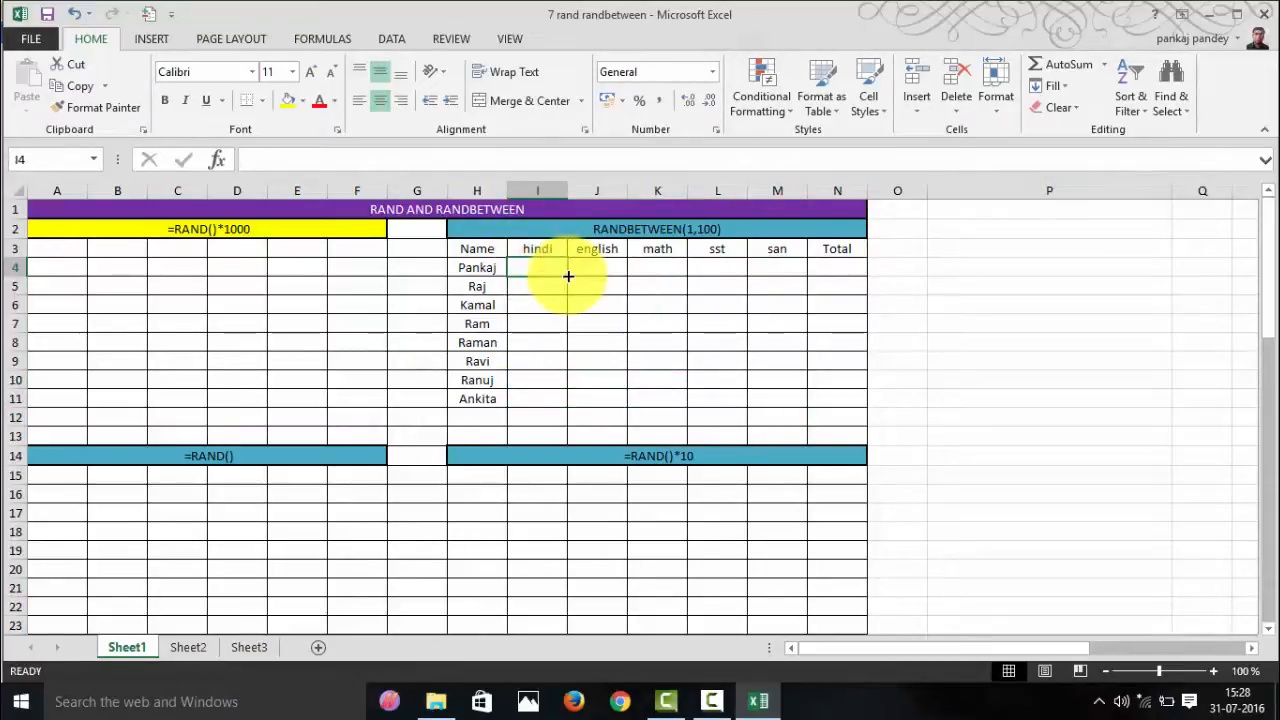
type("=R")
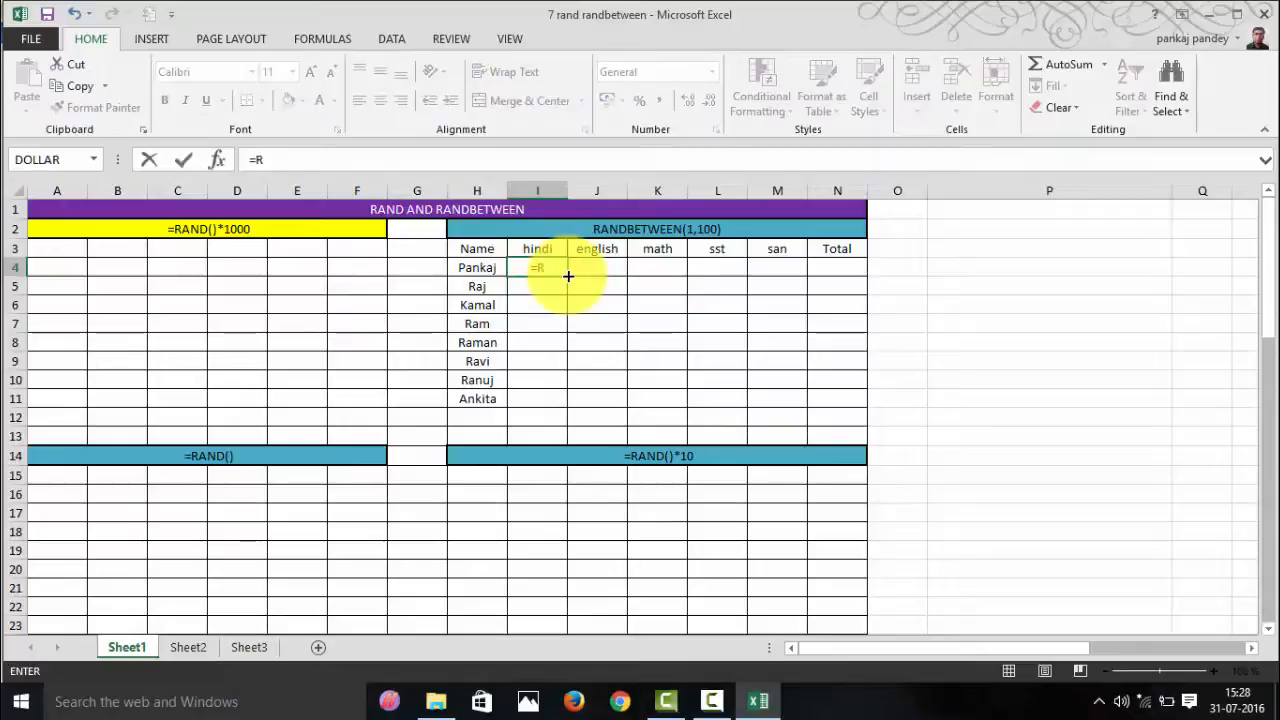
type("aa")
key("BackSpace")
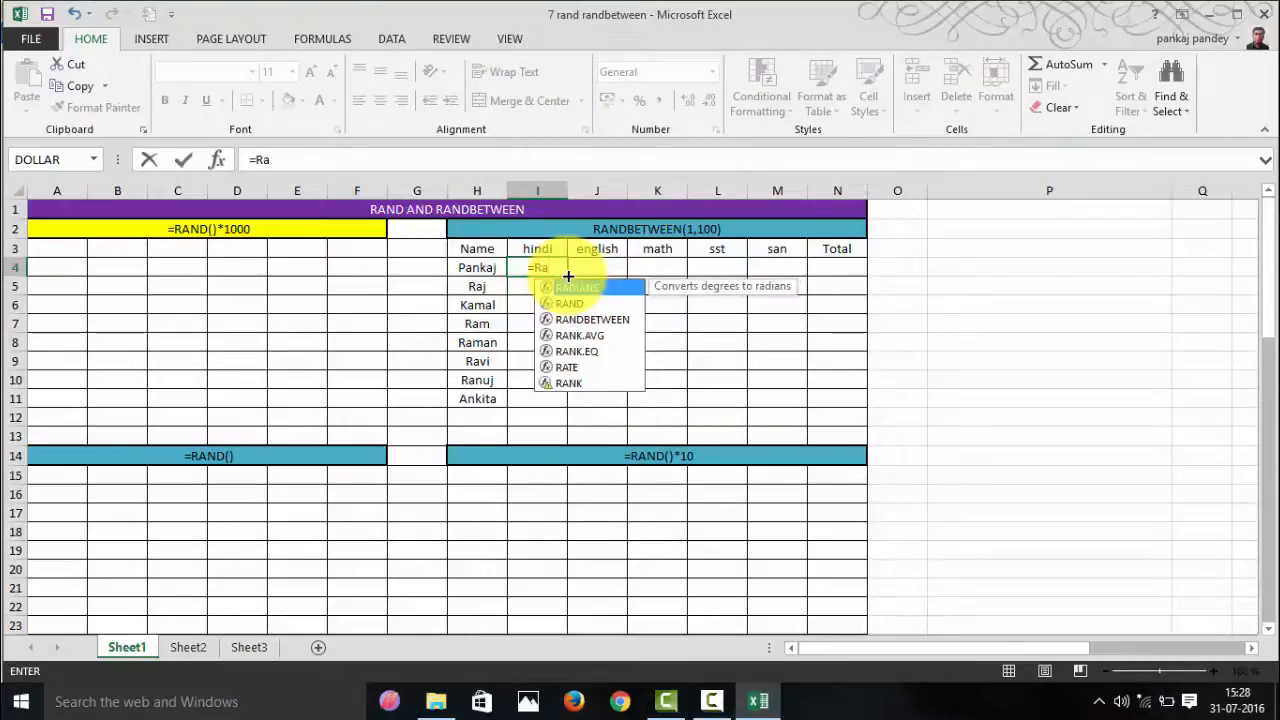
type("nd")
key("Down")
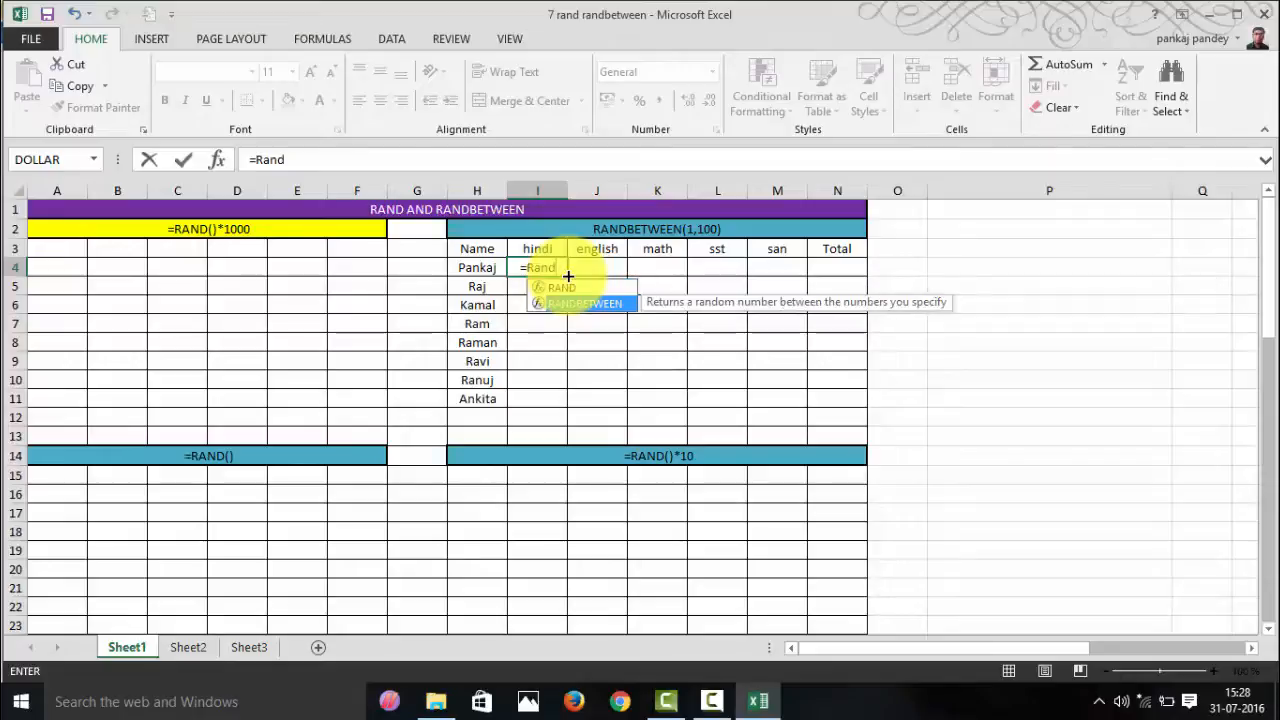
key("Tab")
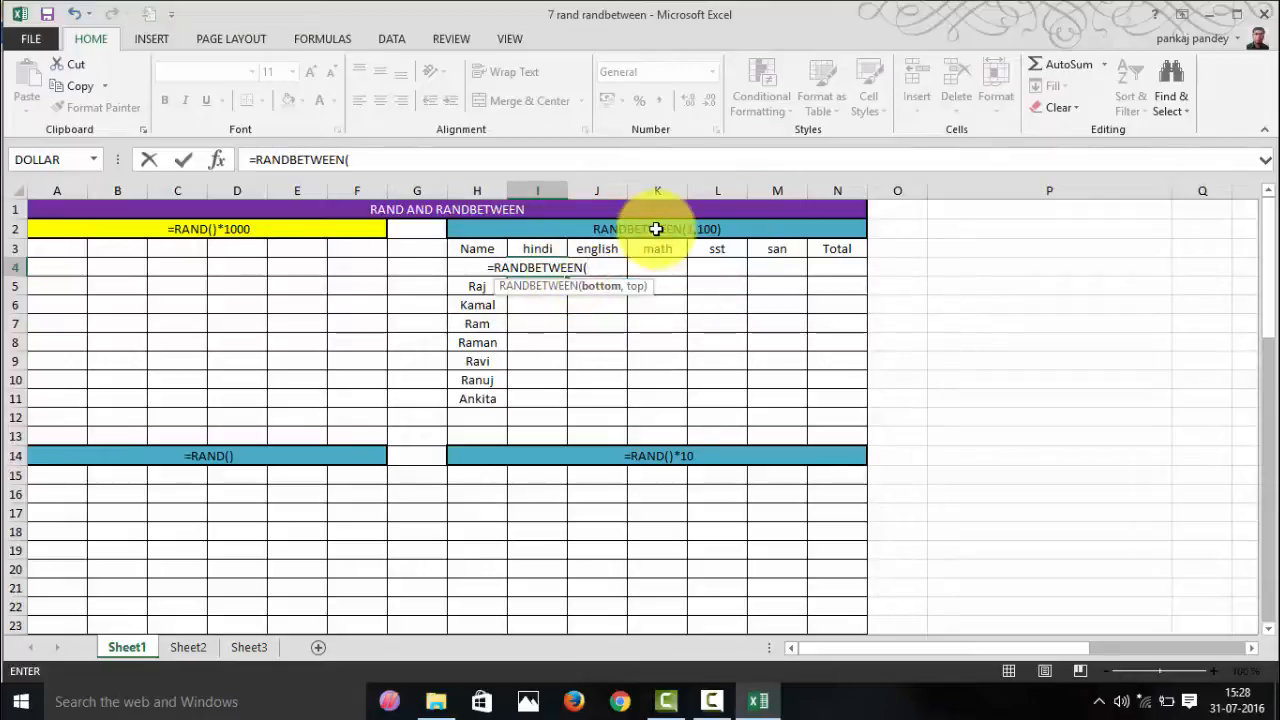
type("33,")
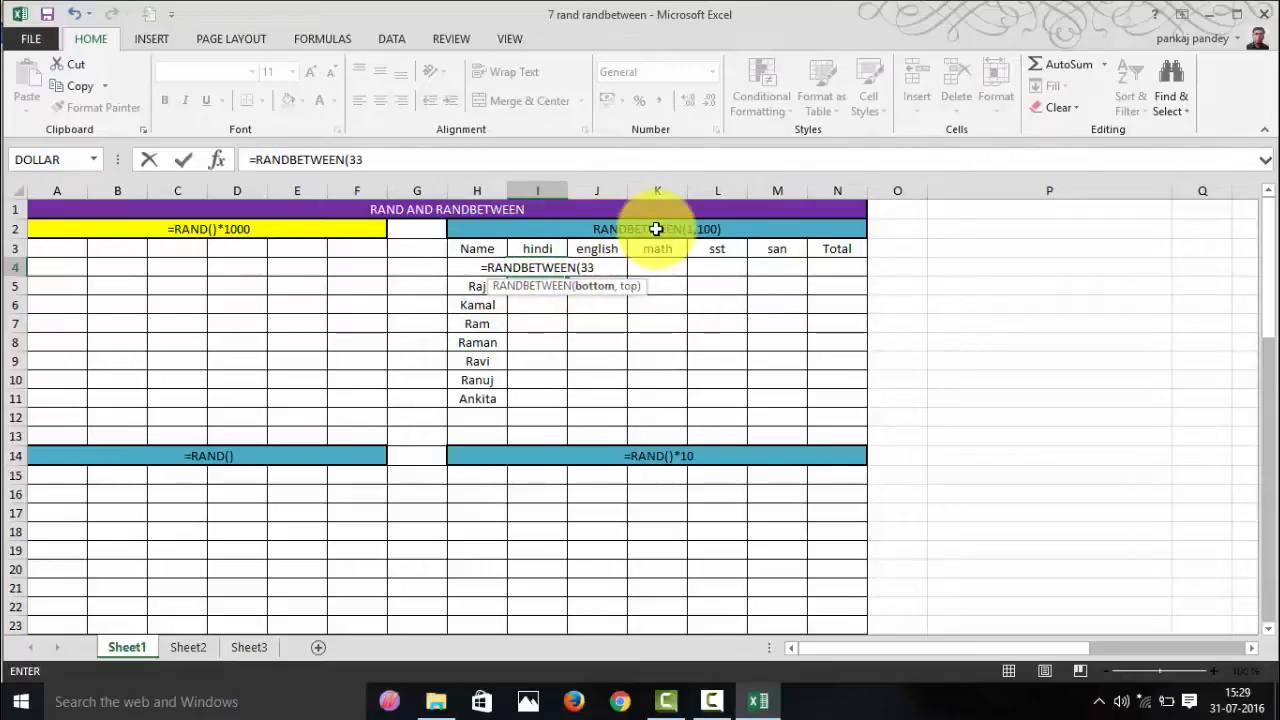
key("BackSpace")
key("BackSpace")
key("BackSpace")
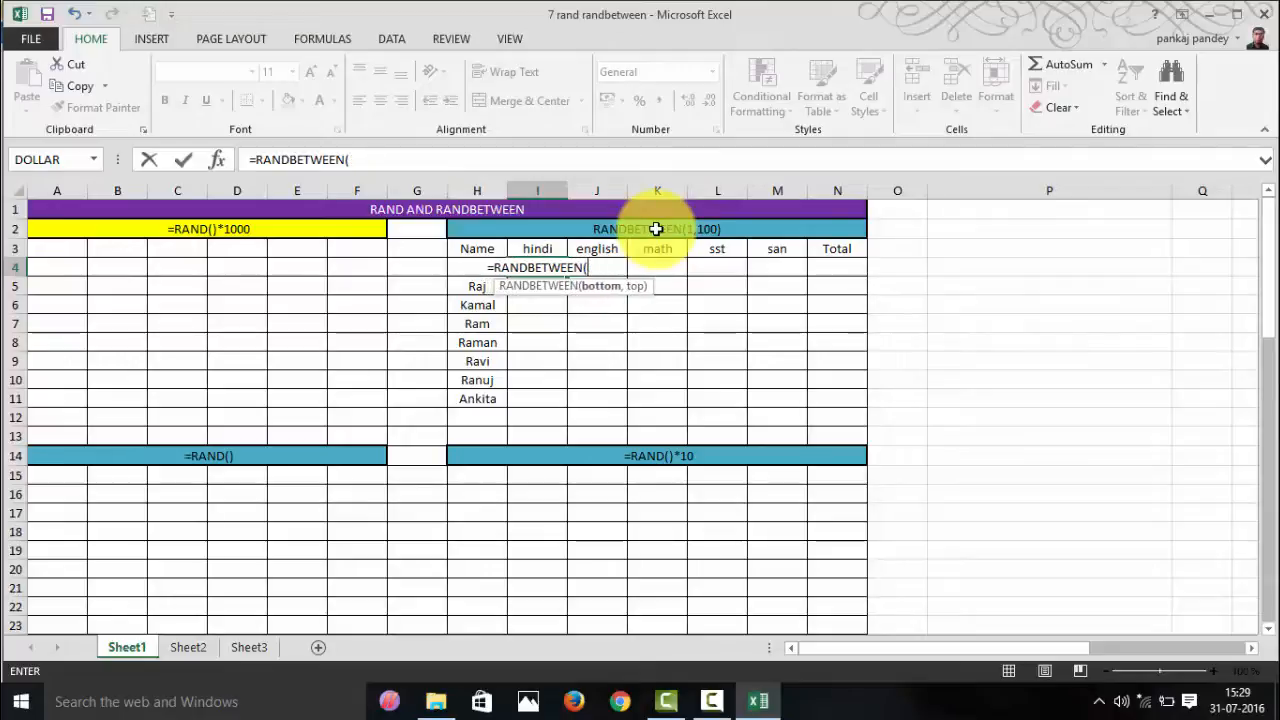
type("1,")
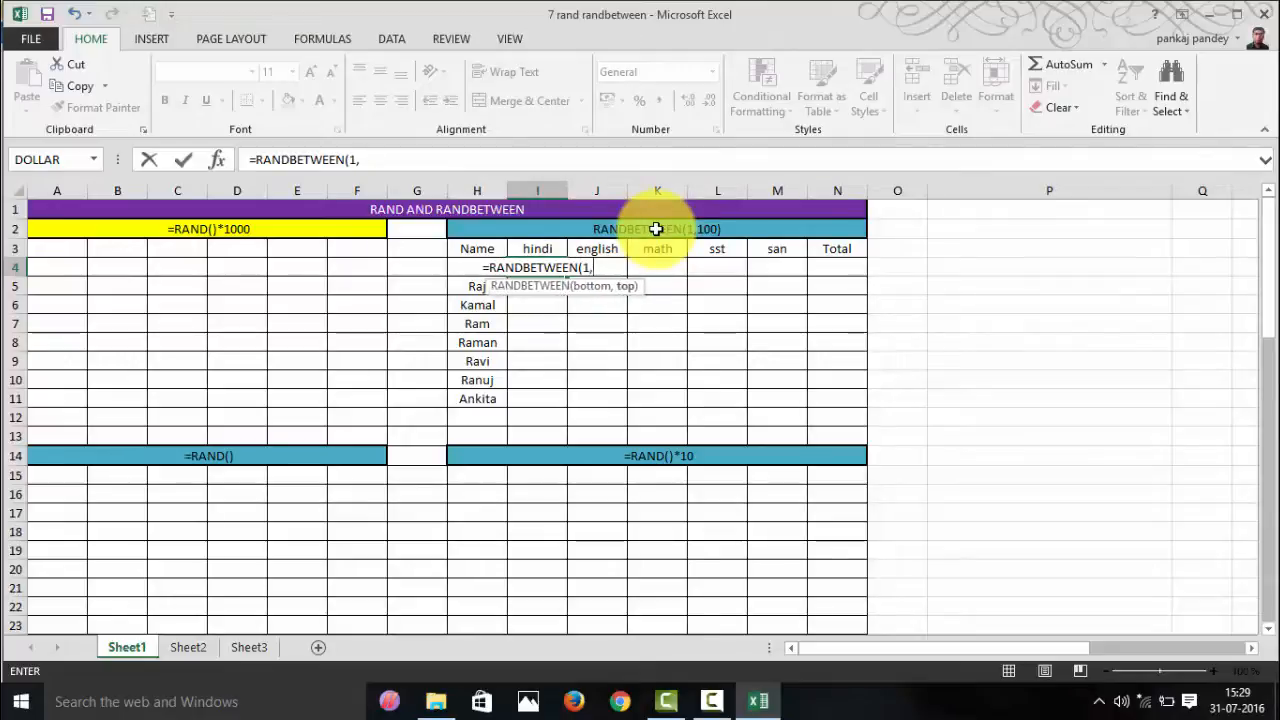
type("100)")
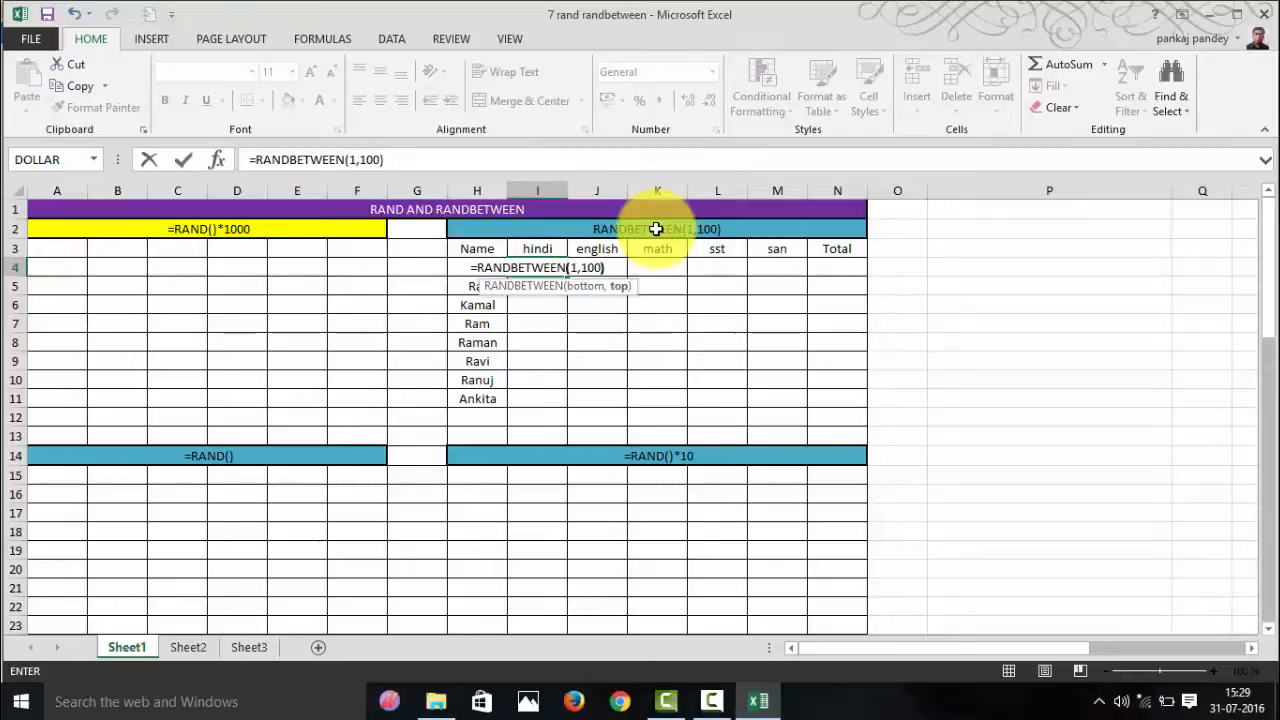
key("Return")
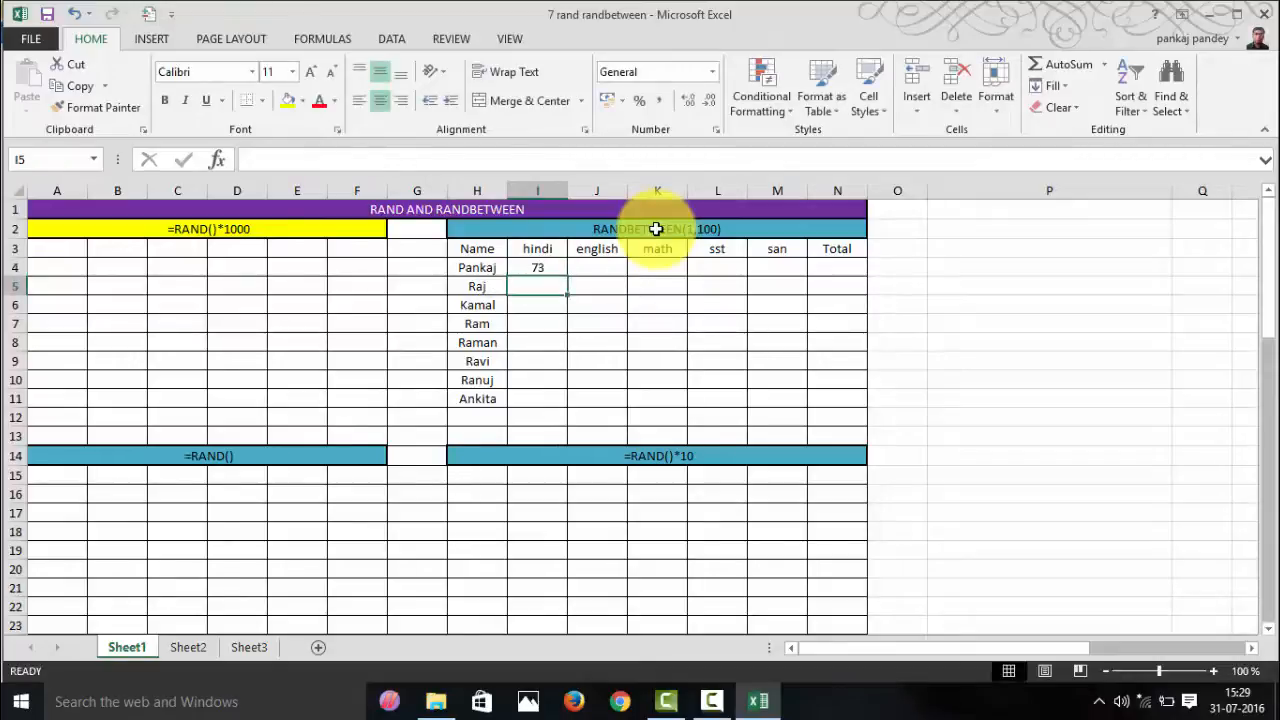
Fill the formula from I4 down and across the whole marks table, I4:N11
left_click(548, 267)
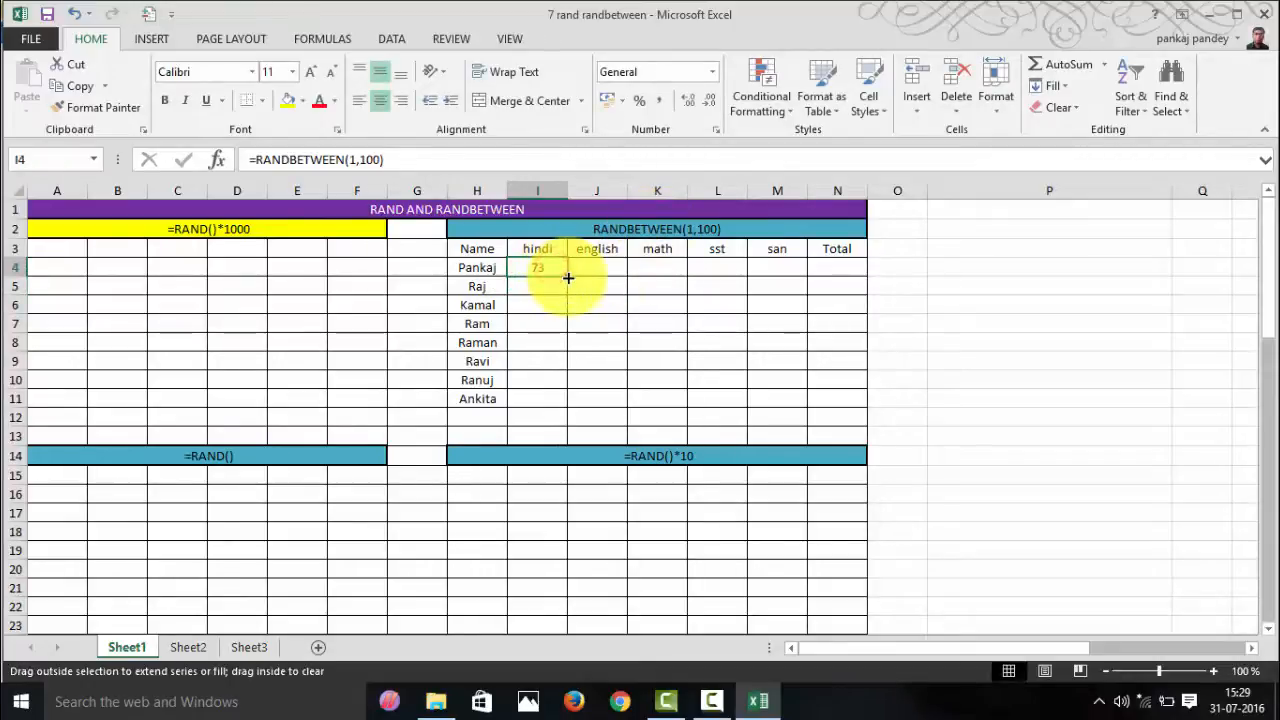
left_click_drag(568, 278, 881, 393)
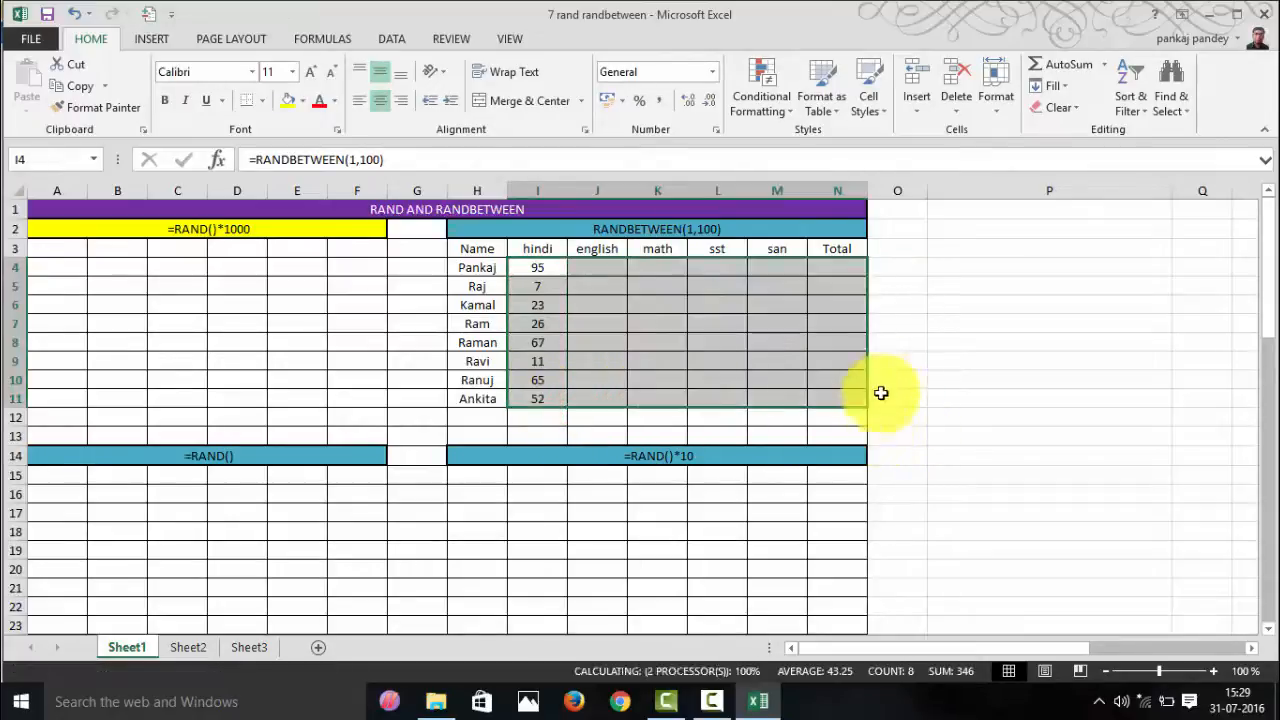
left_click(915, 305)
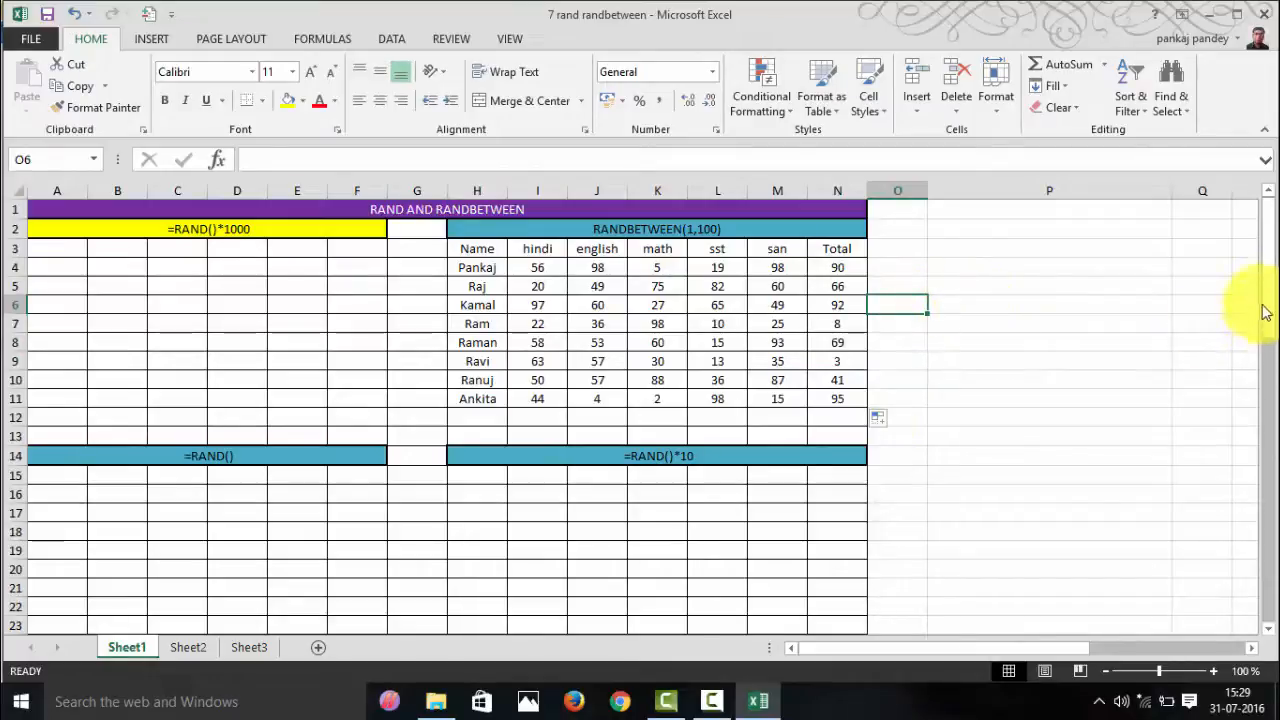
left_click_drag(1267, 276, 1268, 288)
left_click_drag(1266, 405, 1260, 416)
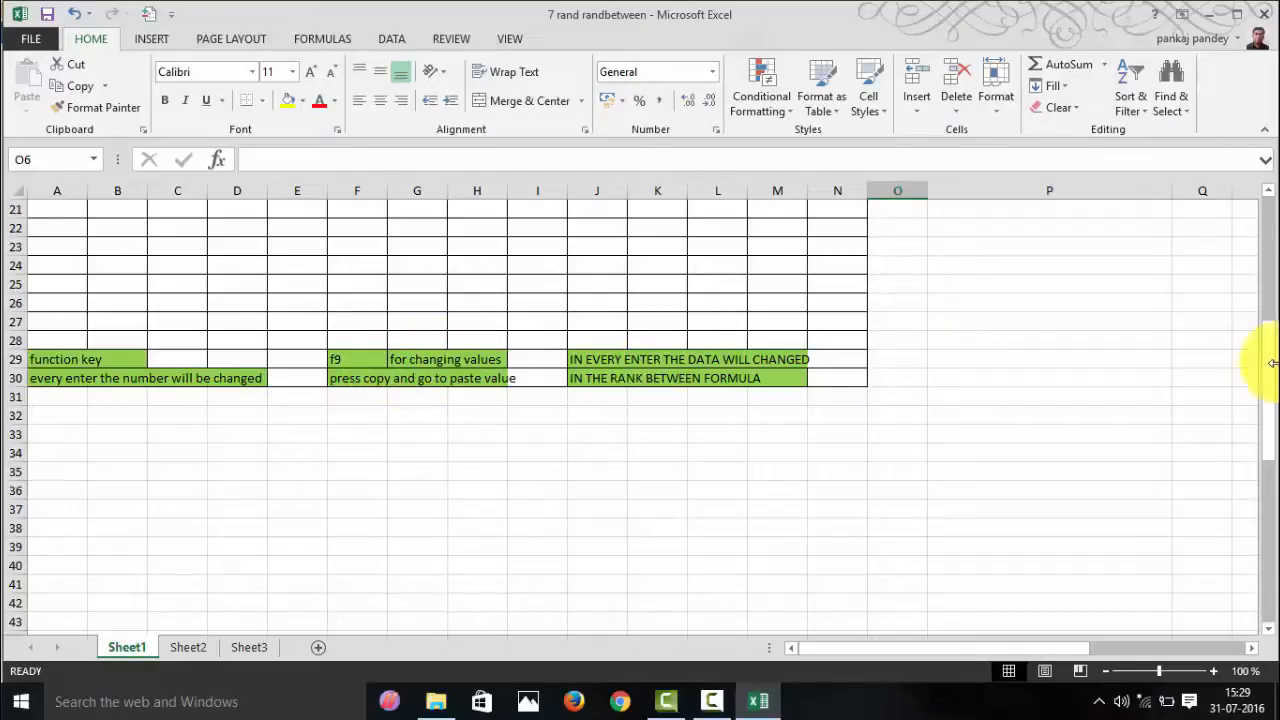
left_click_drag(1257, 371, 1262, 210)
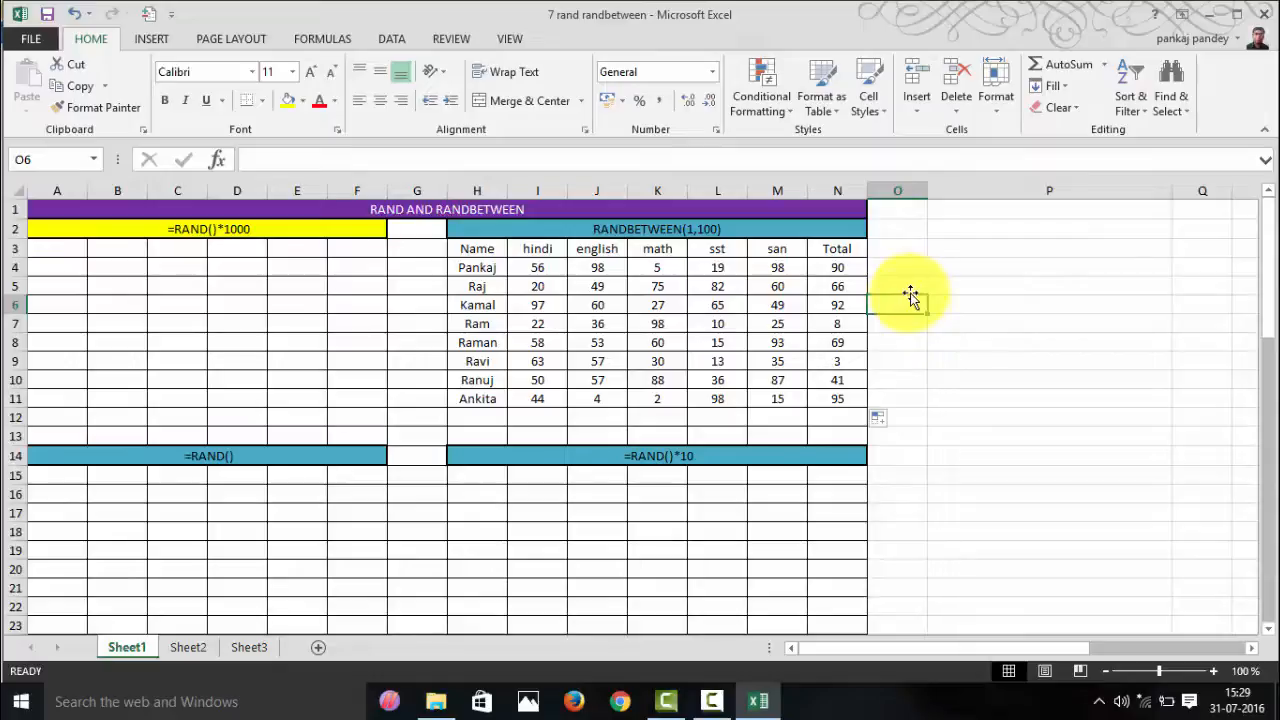
Enter 5, 2 and 3 in cells P5 to P7 to force the random marks to recalculate, and clear these test entries
left_click(937, 281)
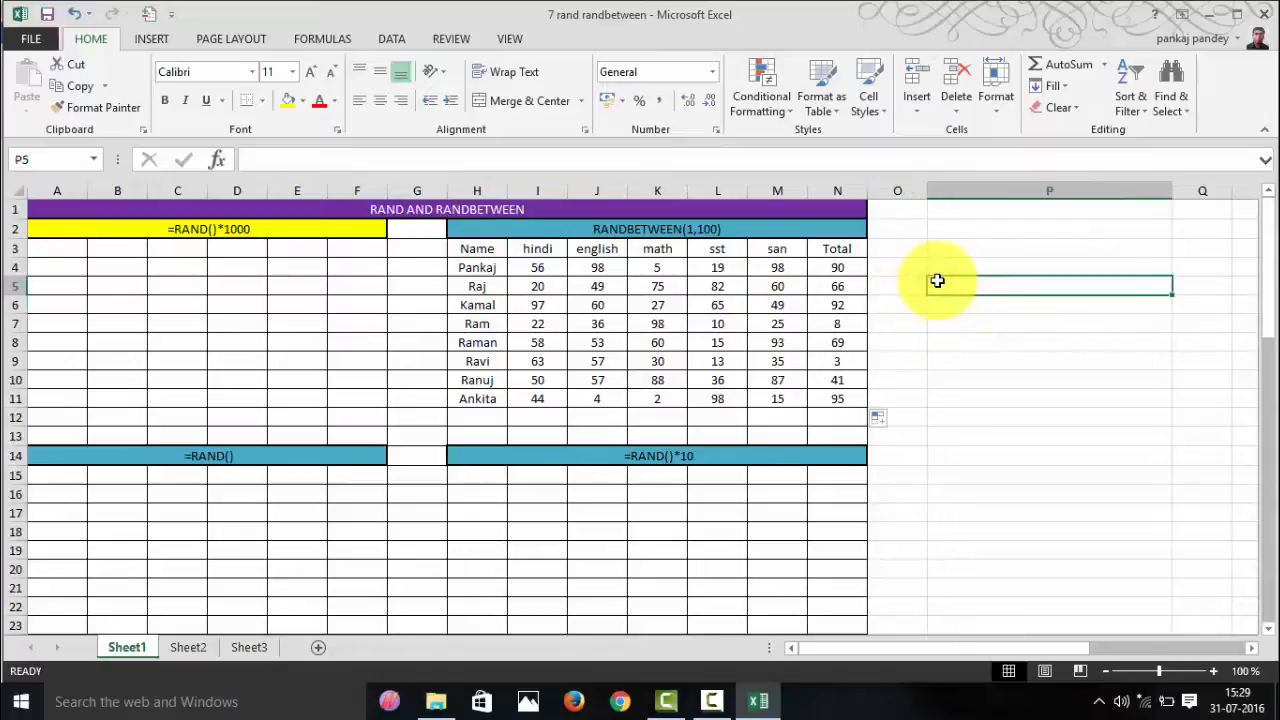
type("5")
key("Return")
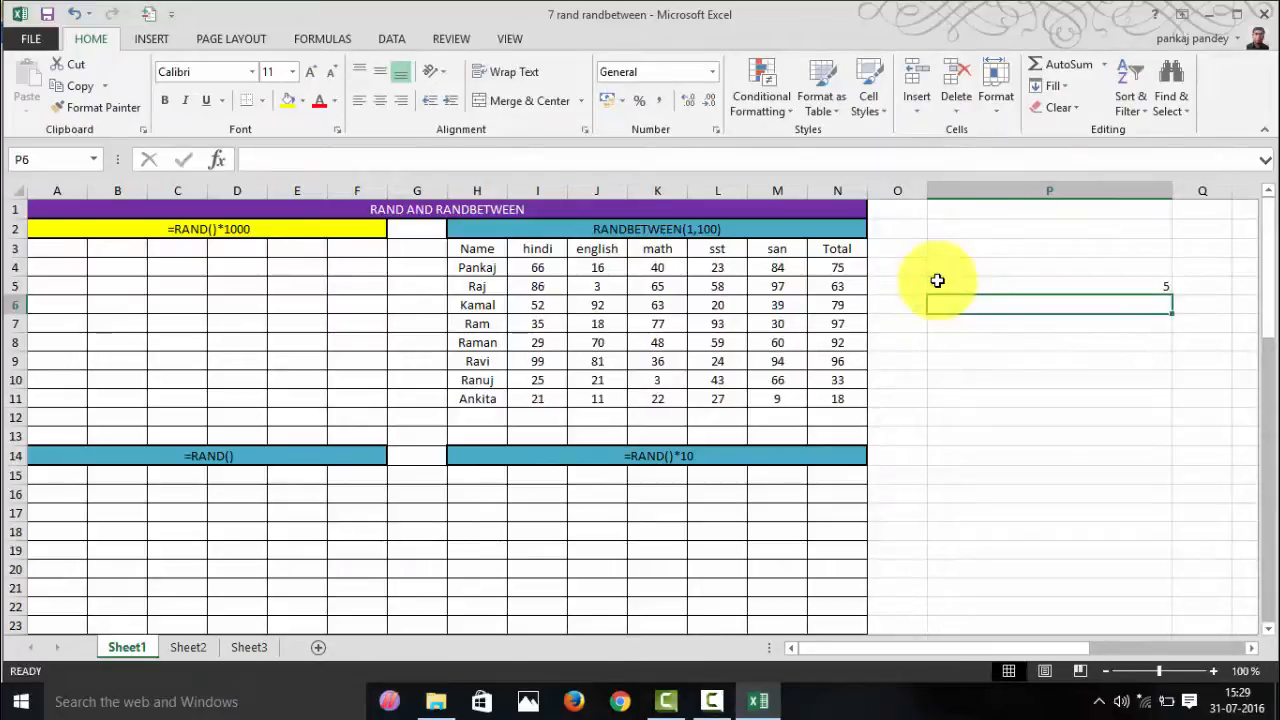
type("2")
key("Return")
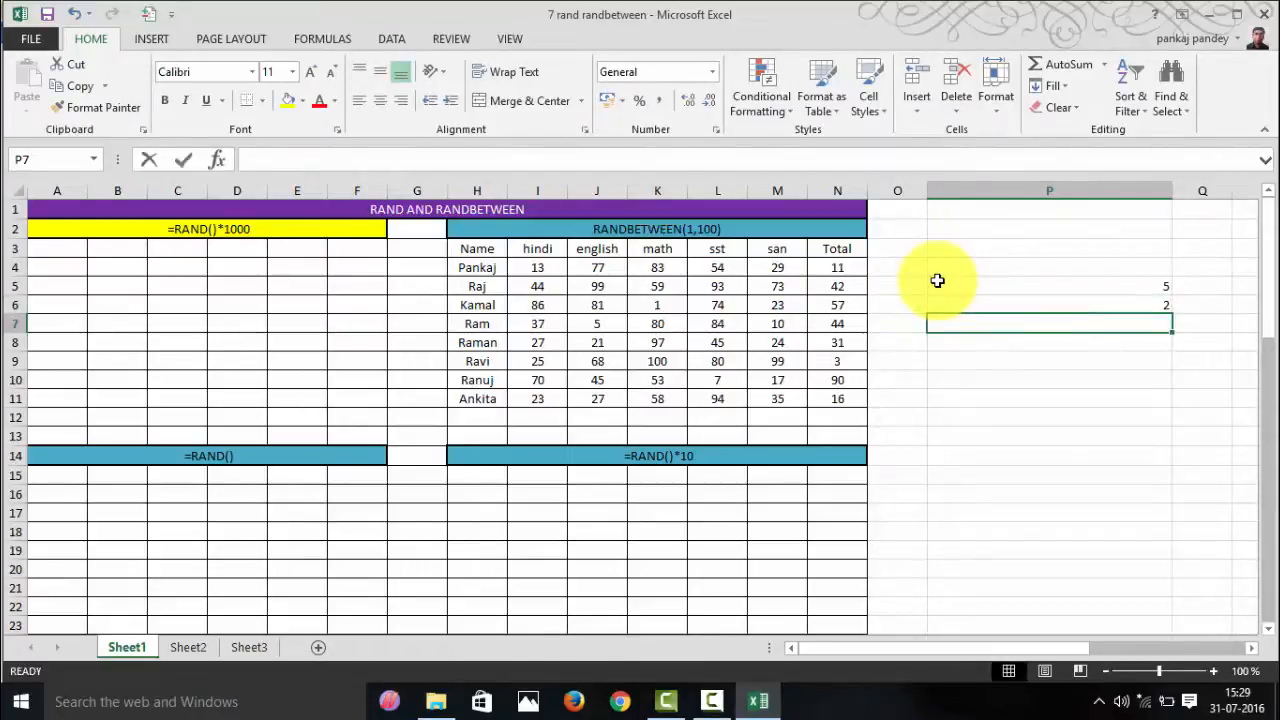
type("3")
key("Return")
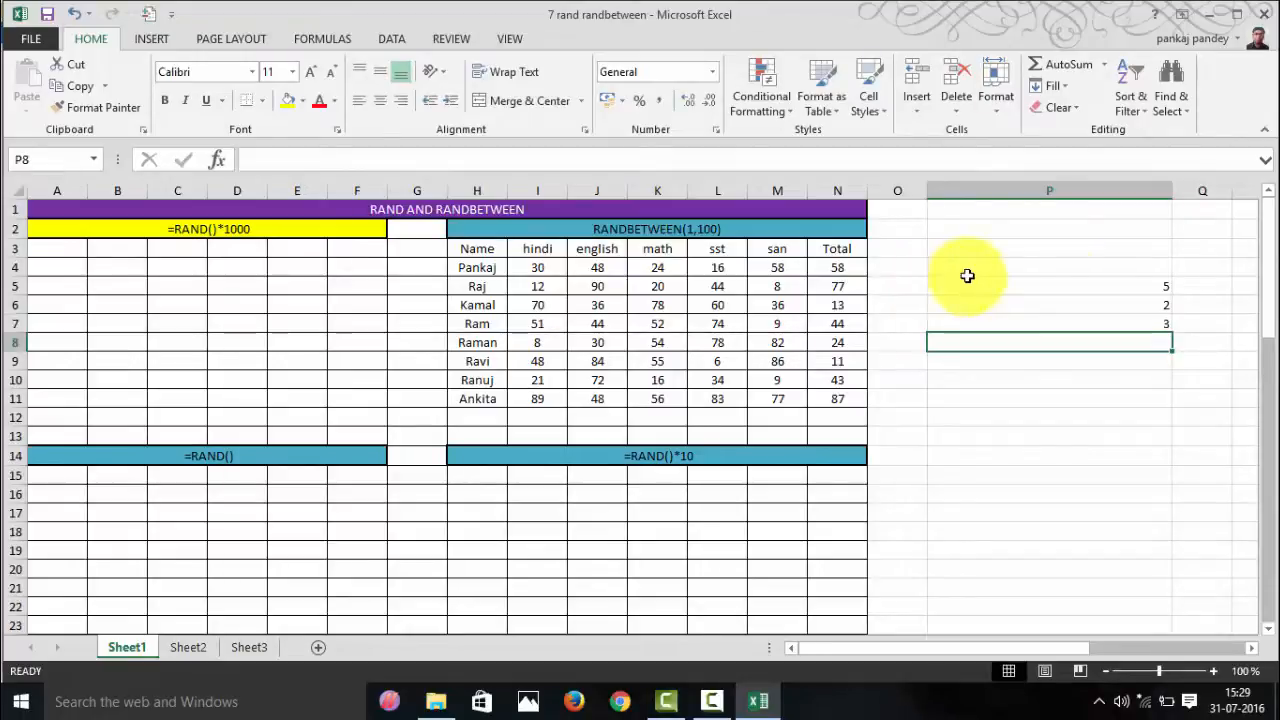
left_click_drag(1123, 284, 1140, 342)
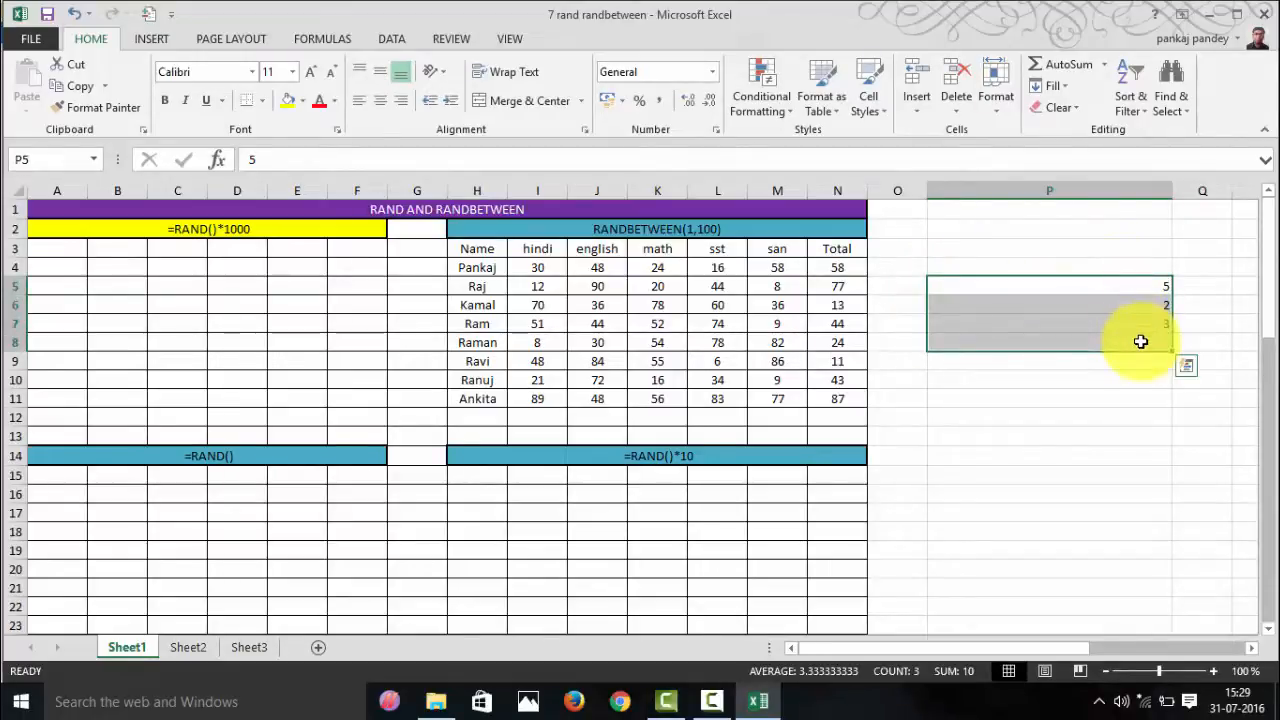
key("Delete")
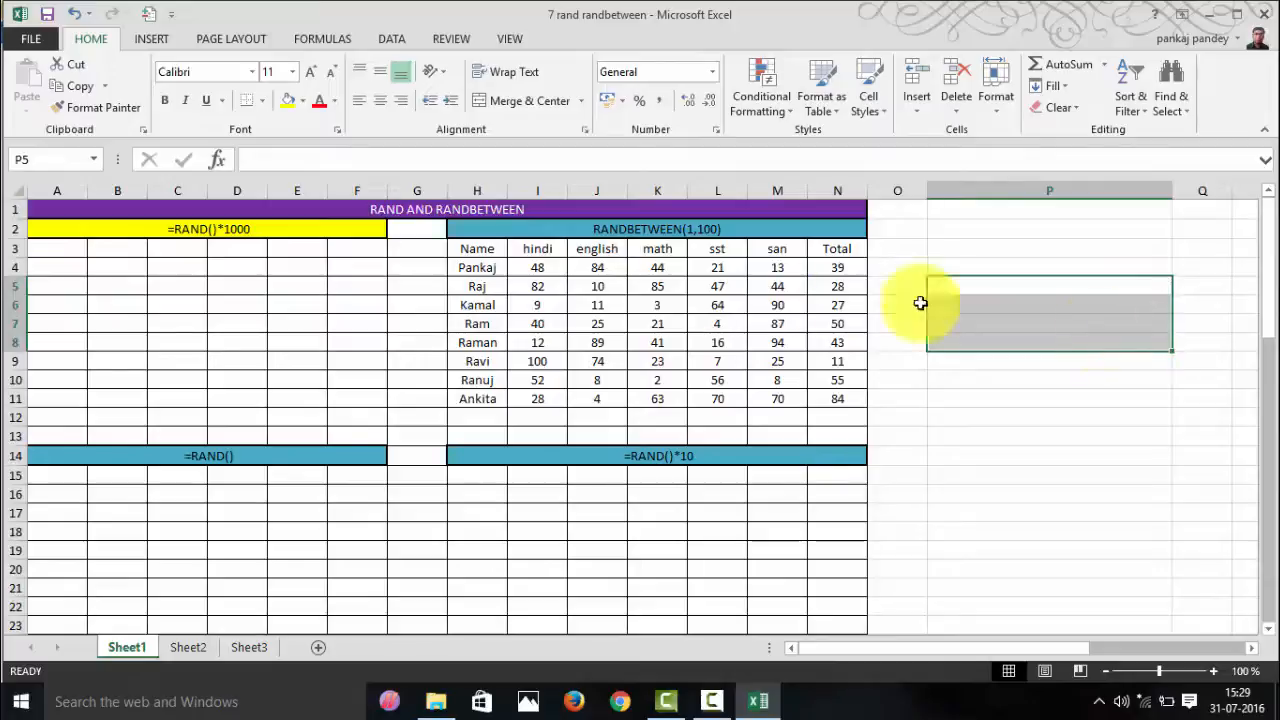
Copy the random marks in I4:N11 and paste them over themselves as values only, replacing the formulas
left_click_drag(527, 266, 829, 397)
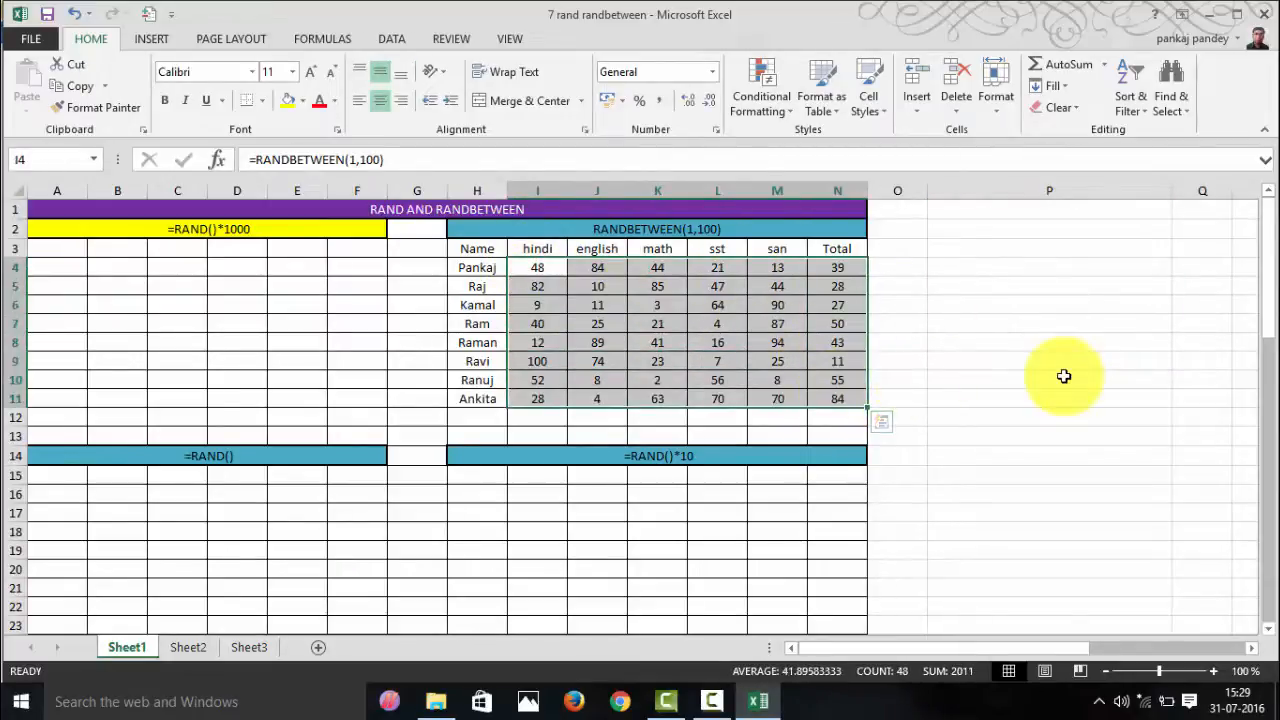
key("ctrl+c")
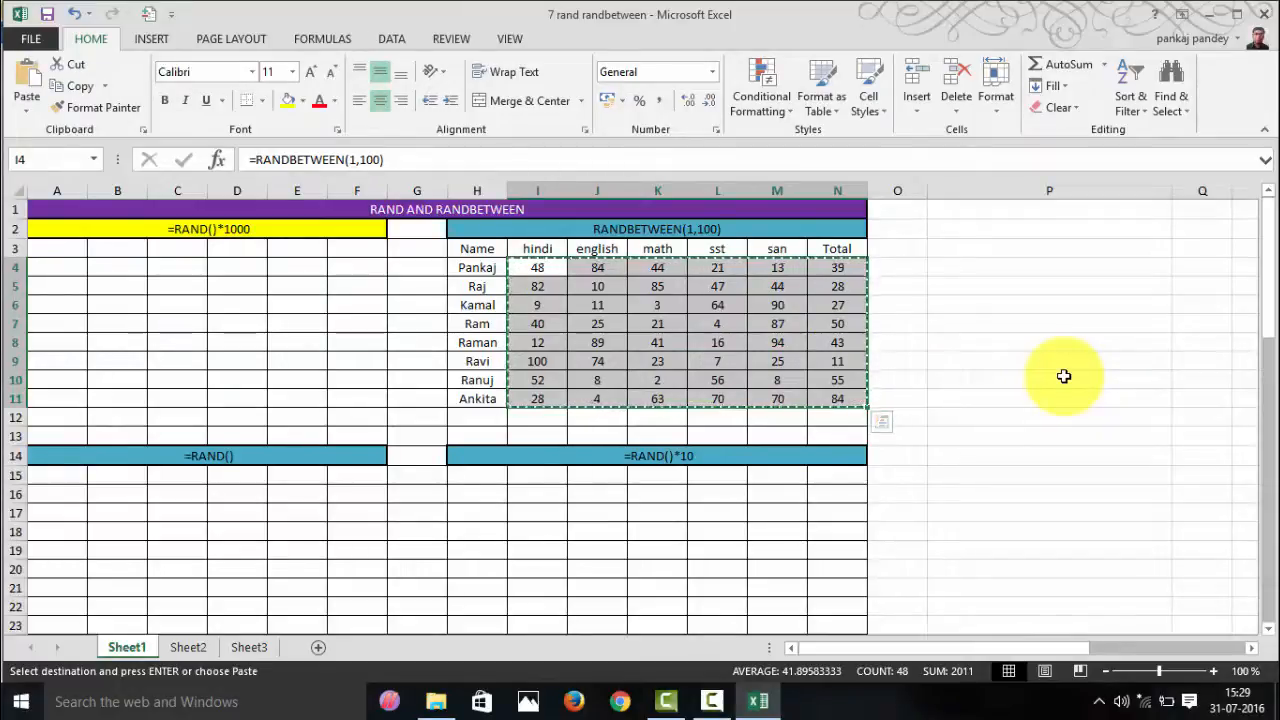
key("ctrl+v")
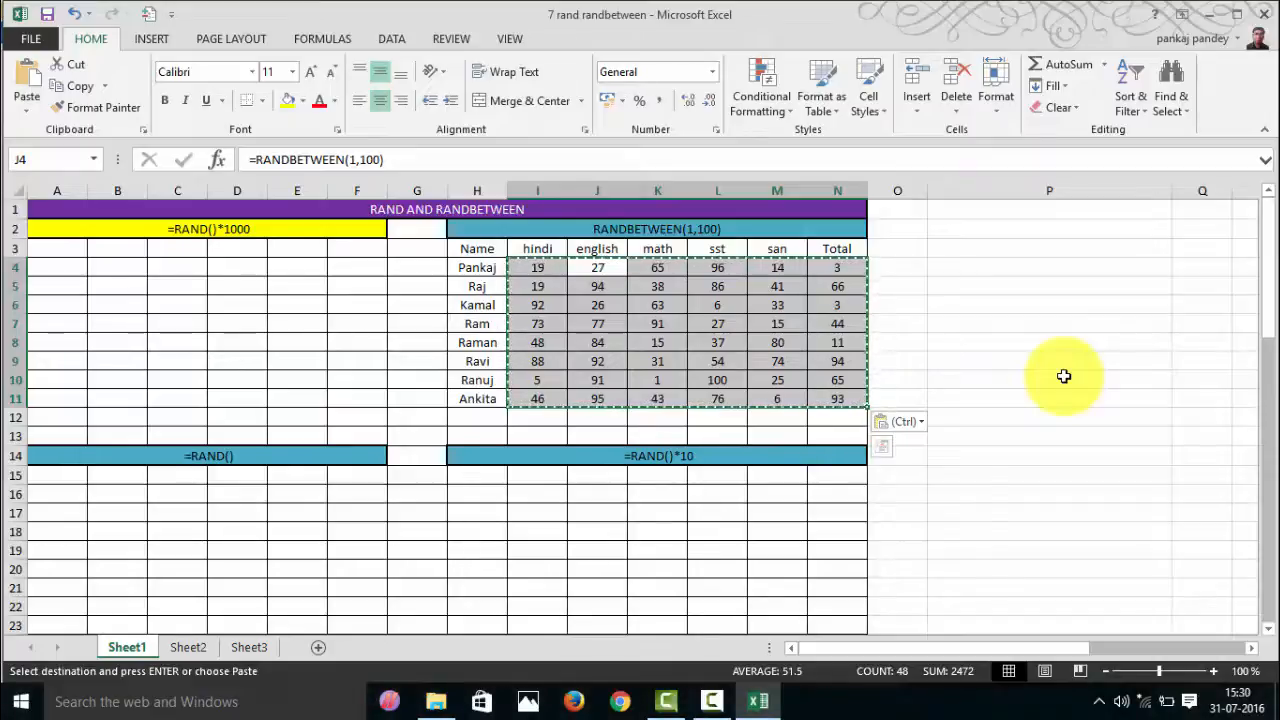
key("ctrl")
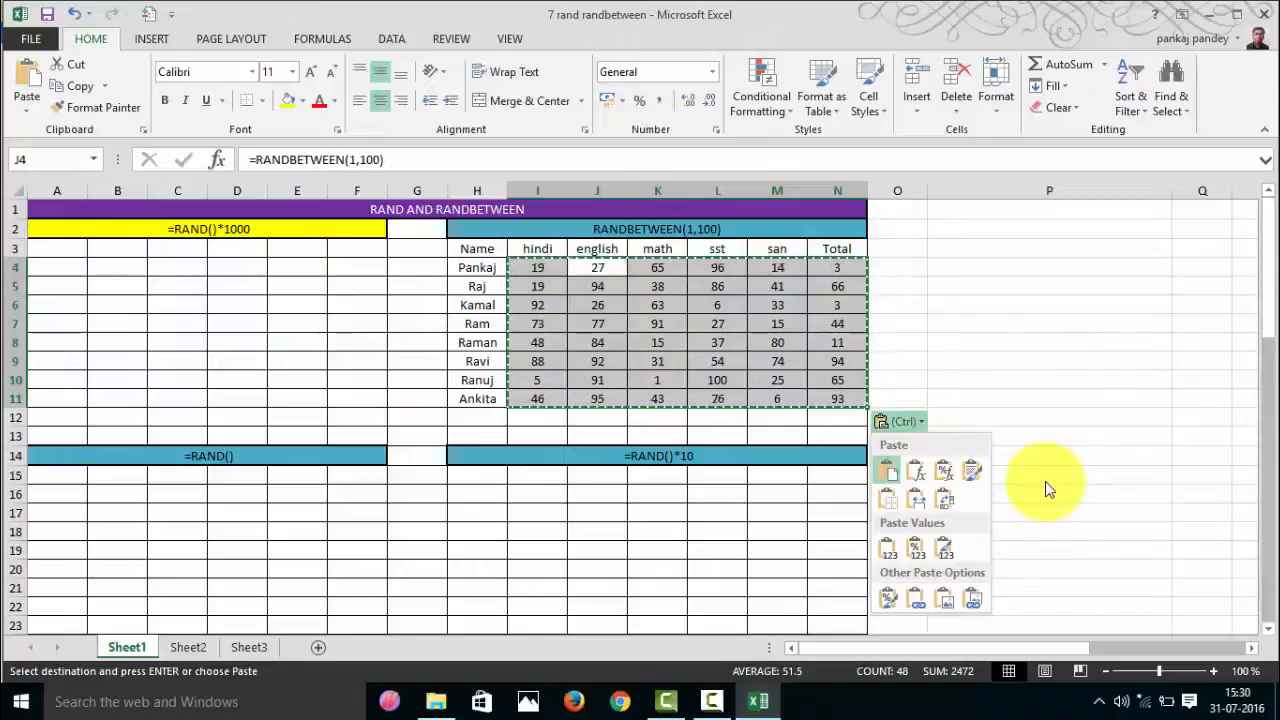
key("v")
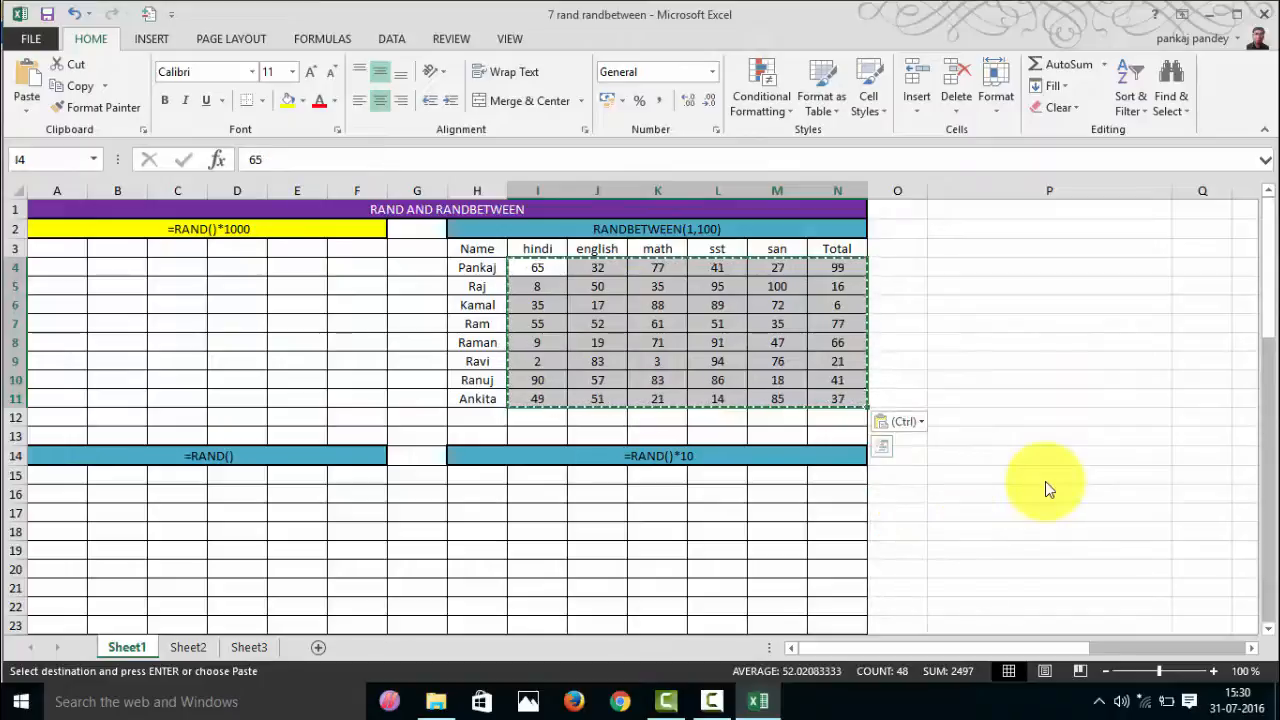
left_click(539, 267)
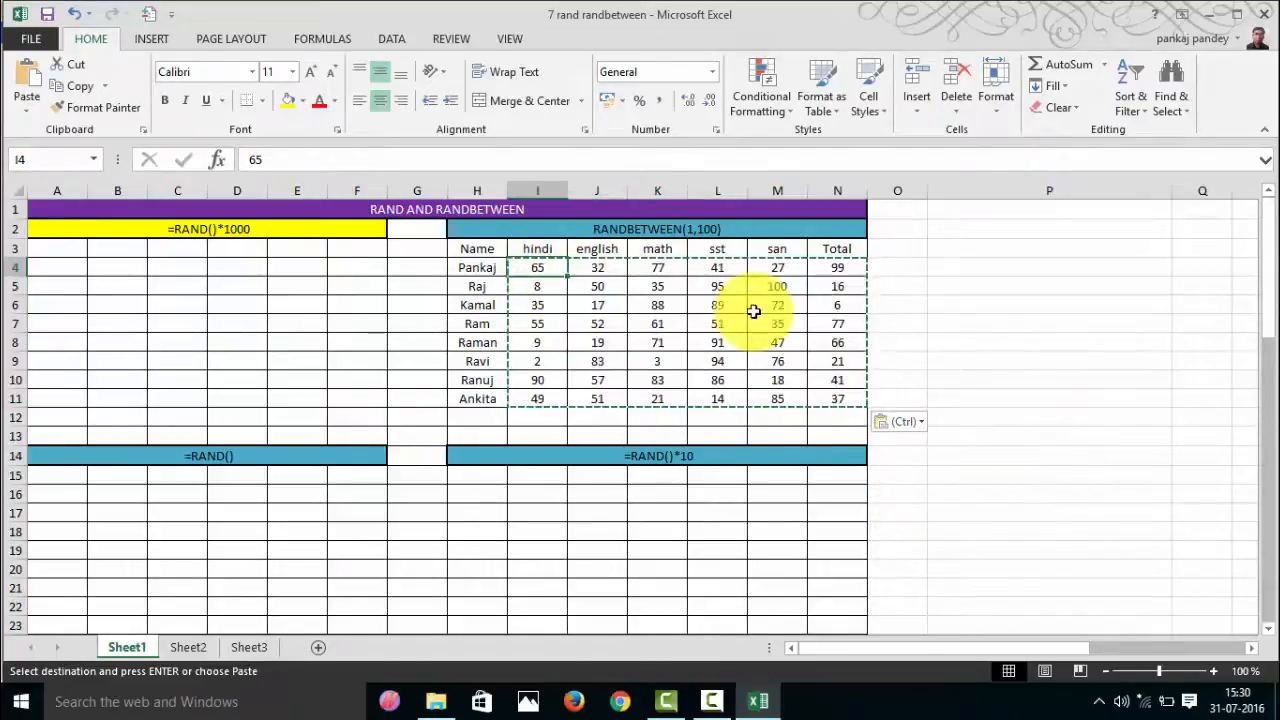
Enter 5 and 6 in cells P6 and P7 to test whether the marks recalculate, and undo both entries
left_click(970, 298)
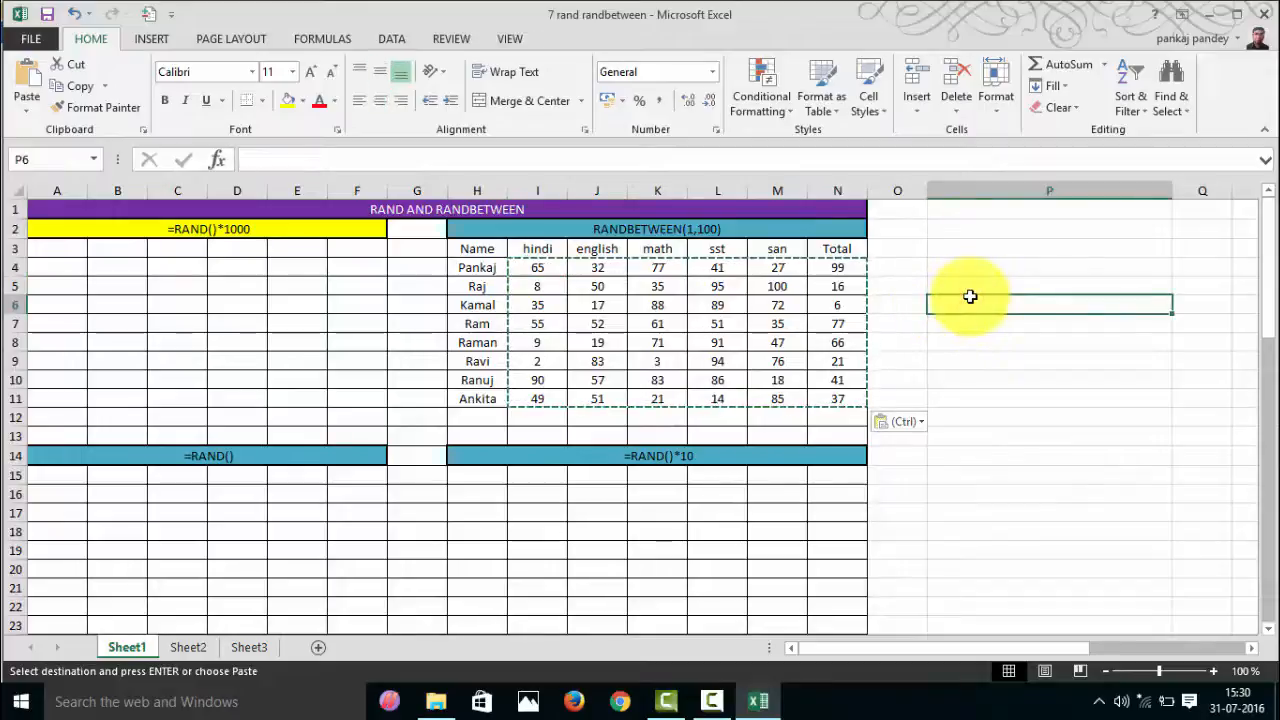
type("5")
key("Return")
type("6")
key("Return")
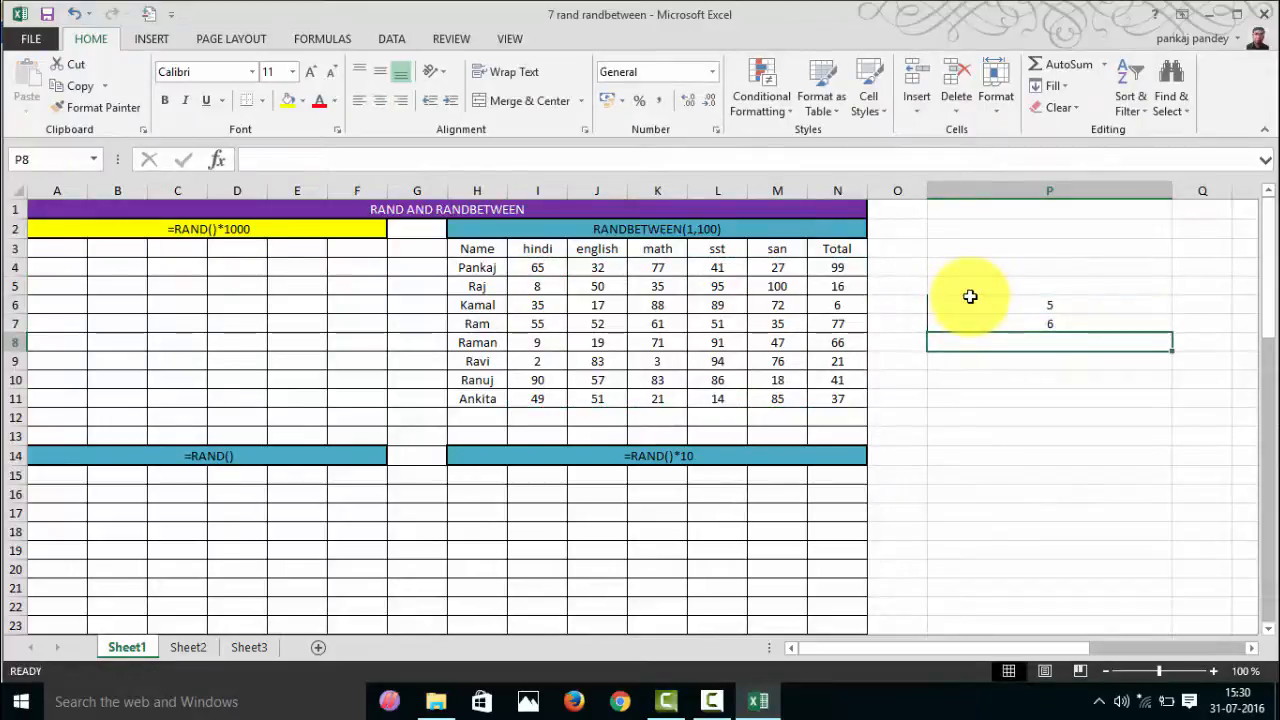
key("ctrl+z")
key("ctrl+z")
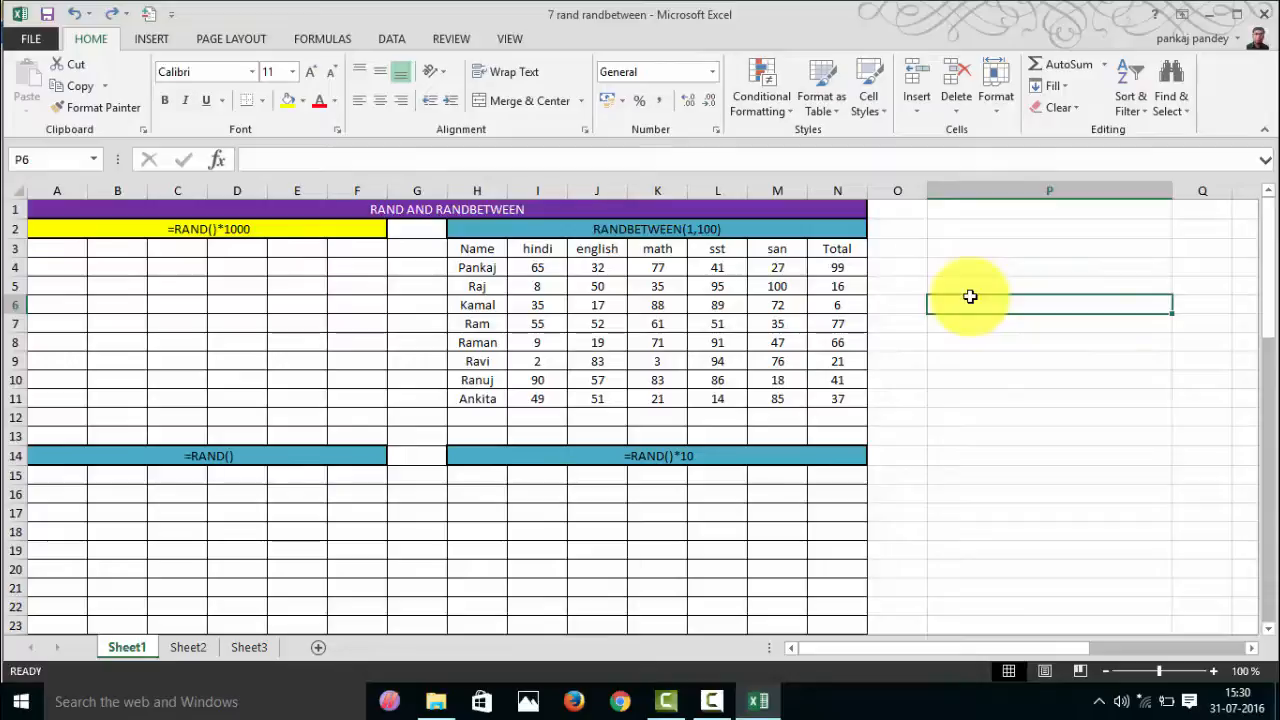
Check the fixed mark in cell I5 and undo the values-only paste over the marks table I4:N11
left_click(540, 286)
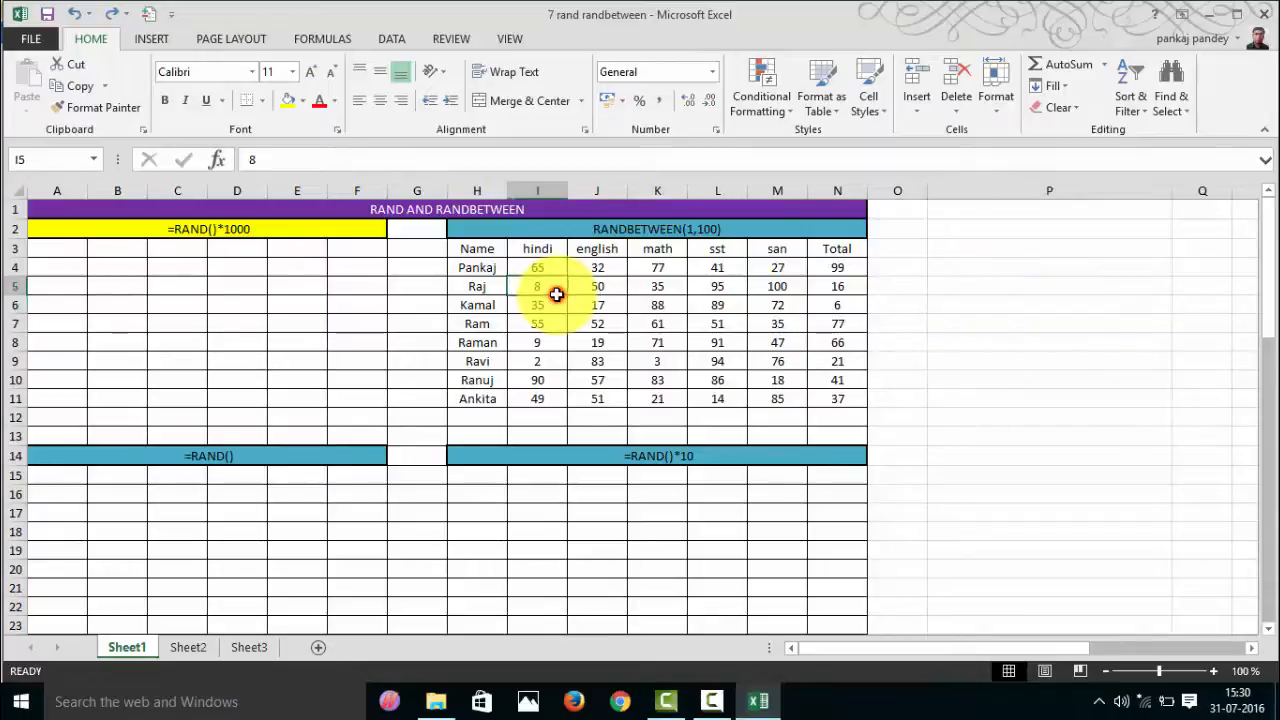
left_click(1064, 321)
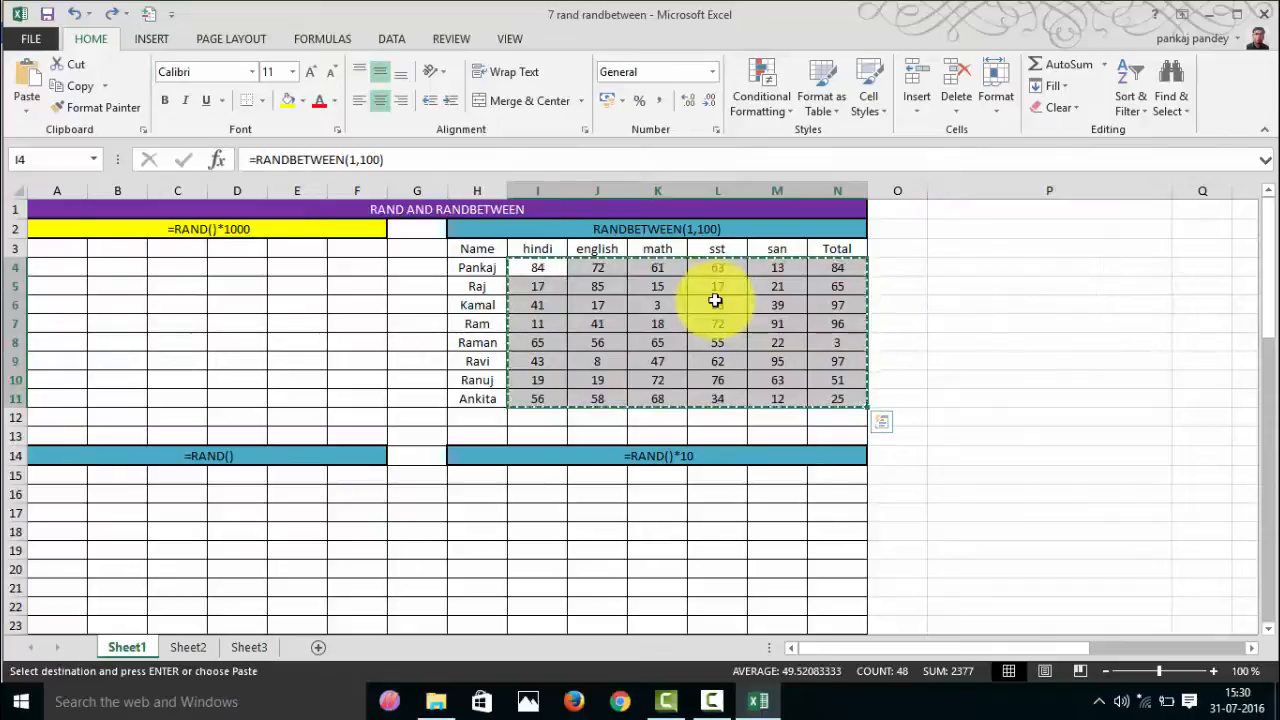
left_click(712, 300)
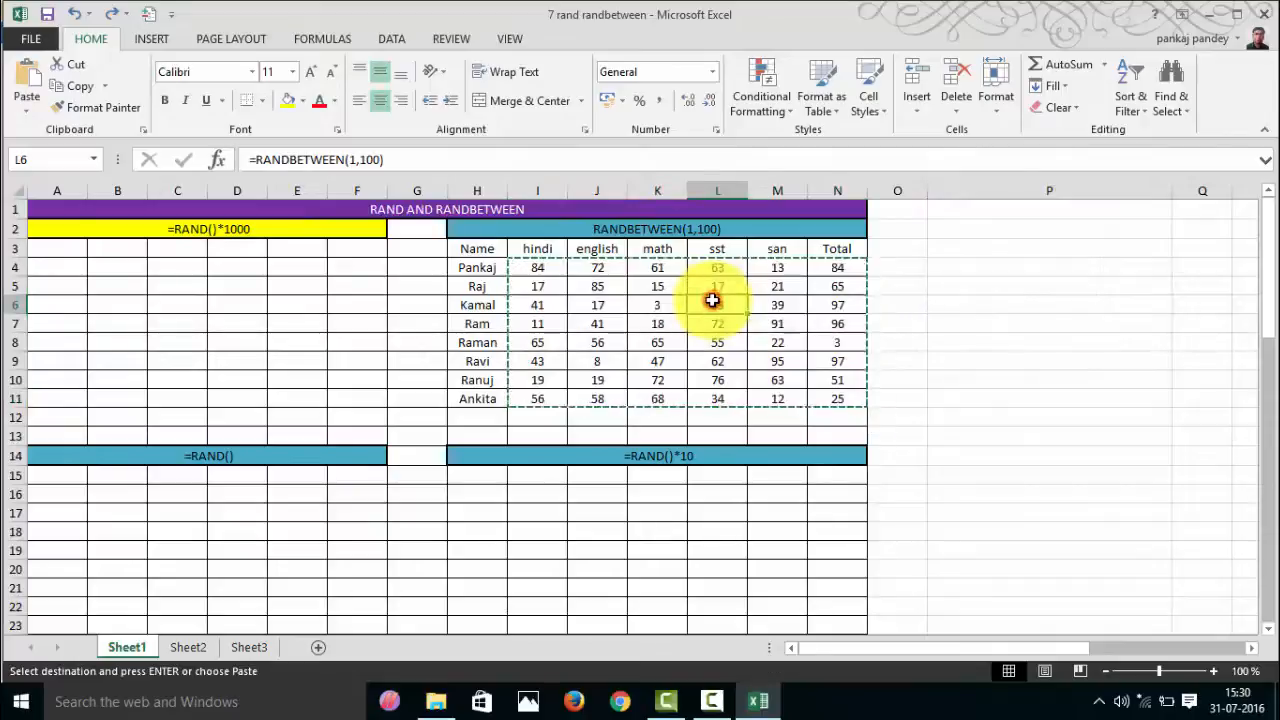
left_click(1015, 270)
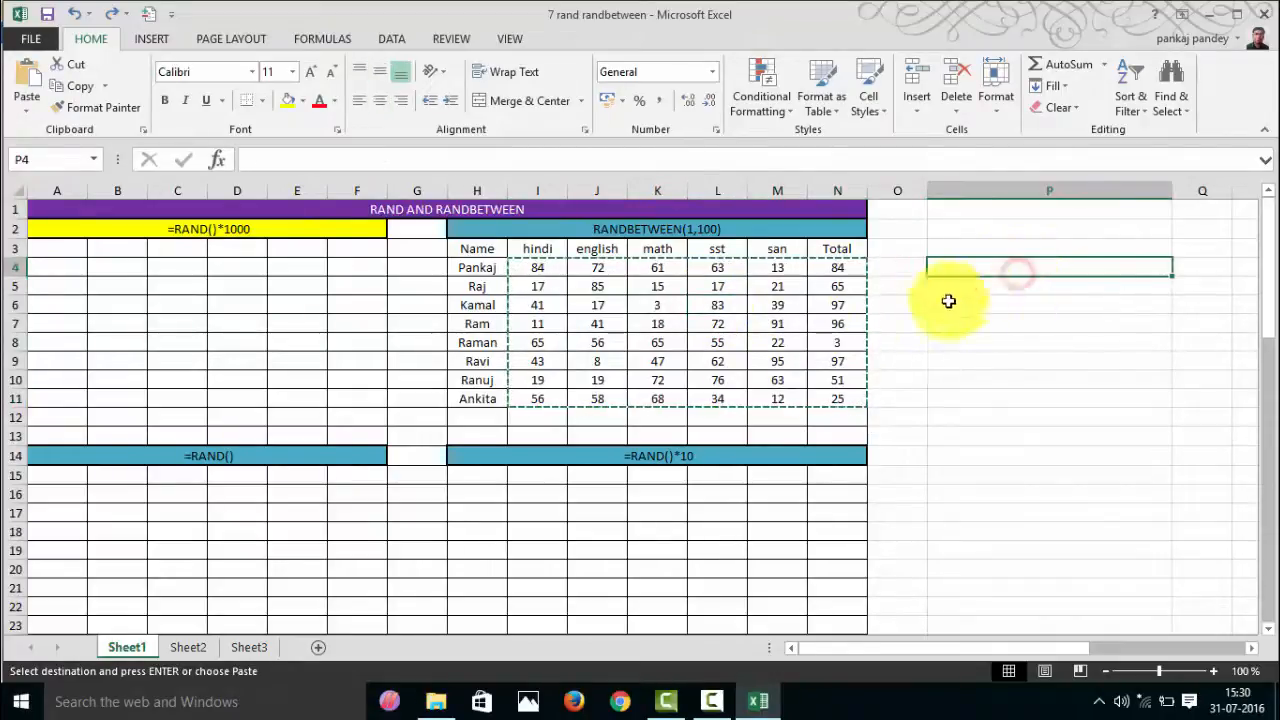
Paste the copied marks back over I4:N11 using Paste Special with the Values option
mouse_move(534, 264)
left_mouse_down()
mouse_move(823, 353)
mouse_move(831, 393)
left_mouse_up()
right_click(562, 273)
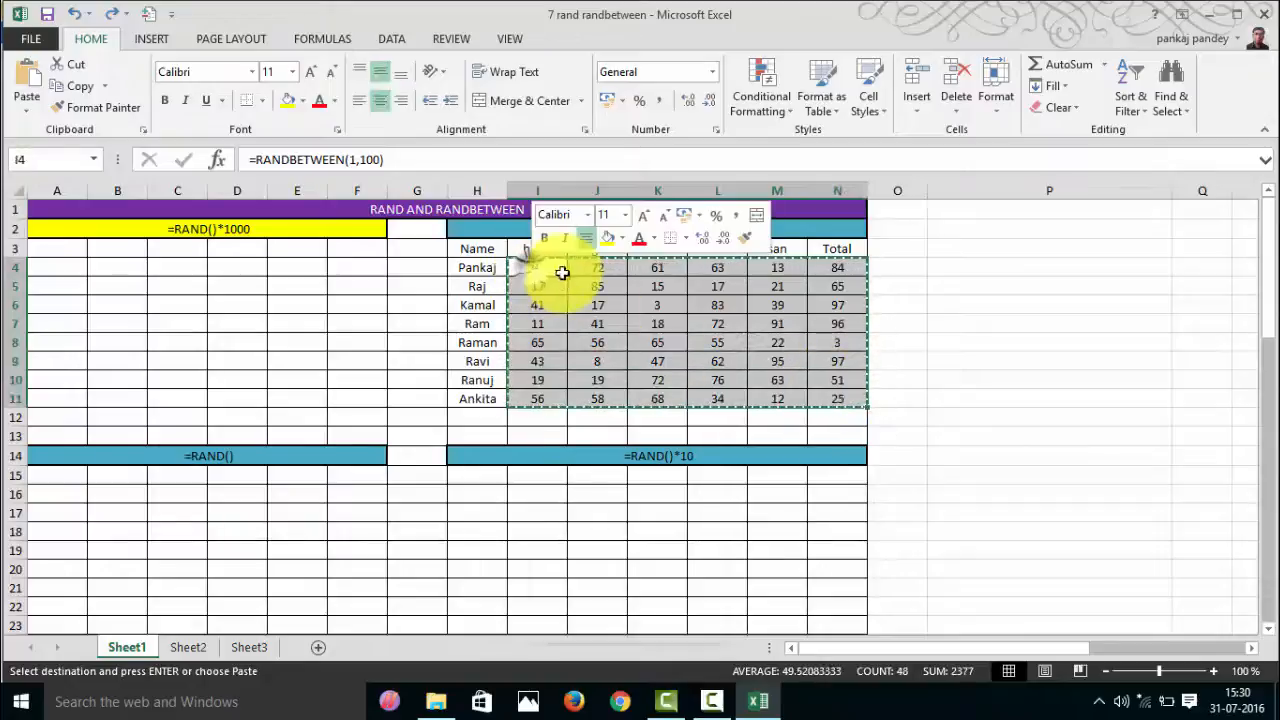
key("Escape")
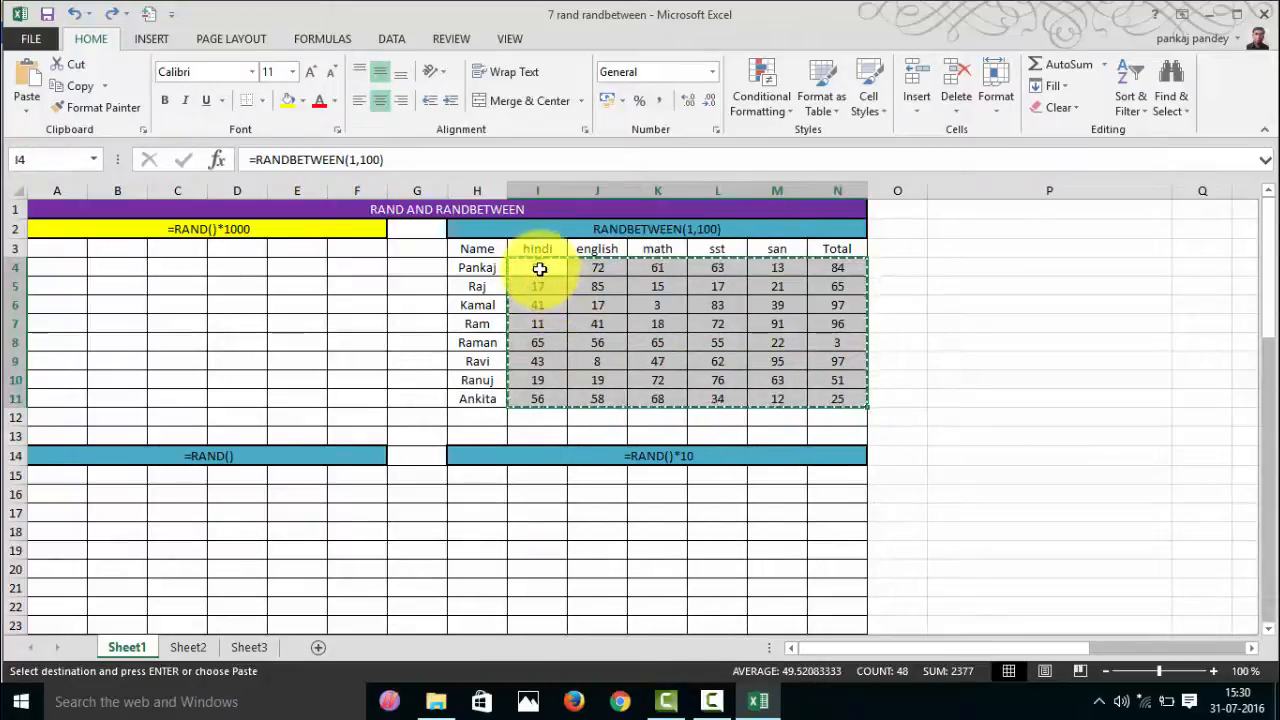
right_click(540, 269)
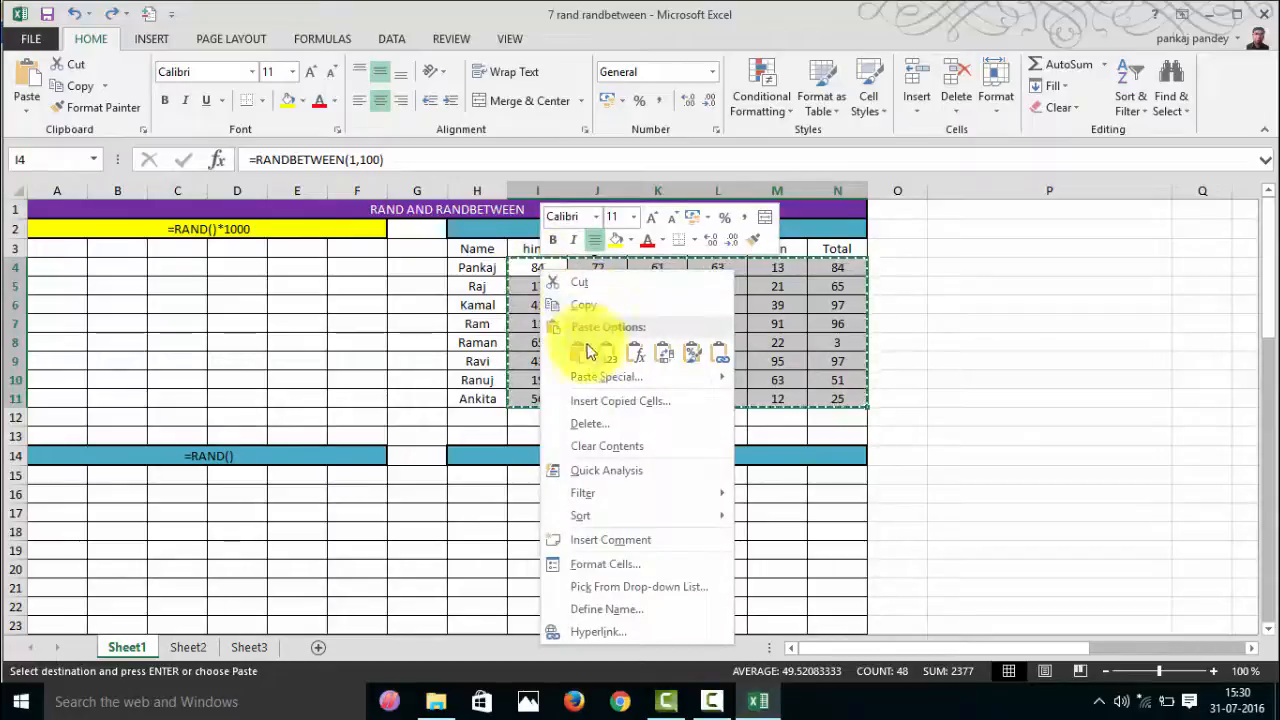
mouse_move(597, 382)
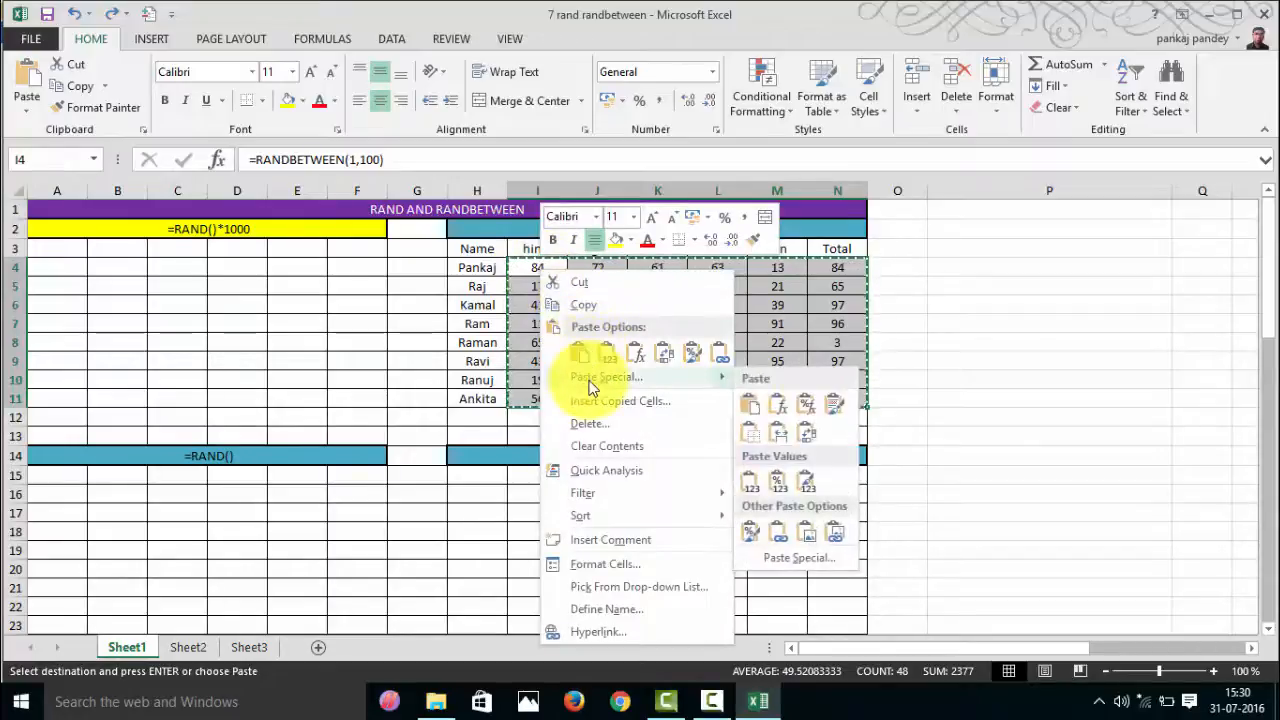
left_click(795, 558)
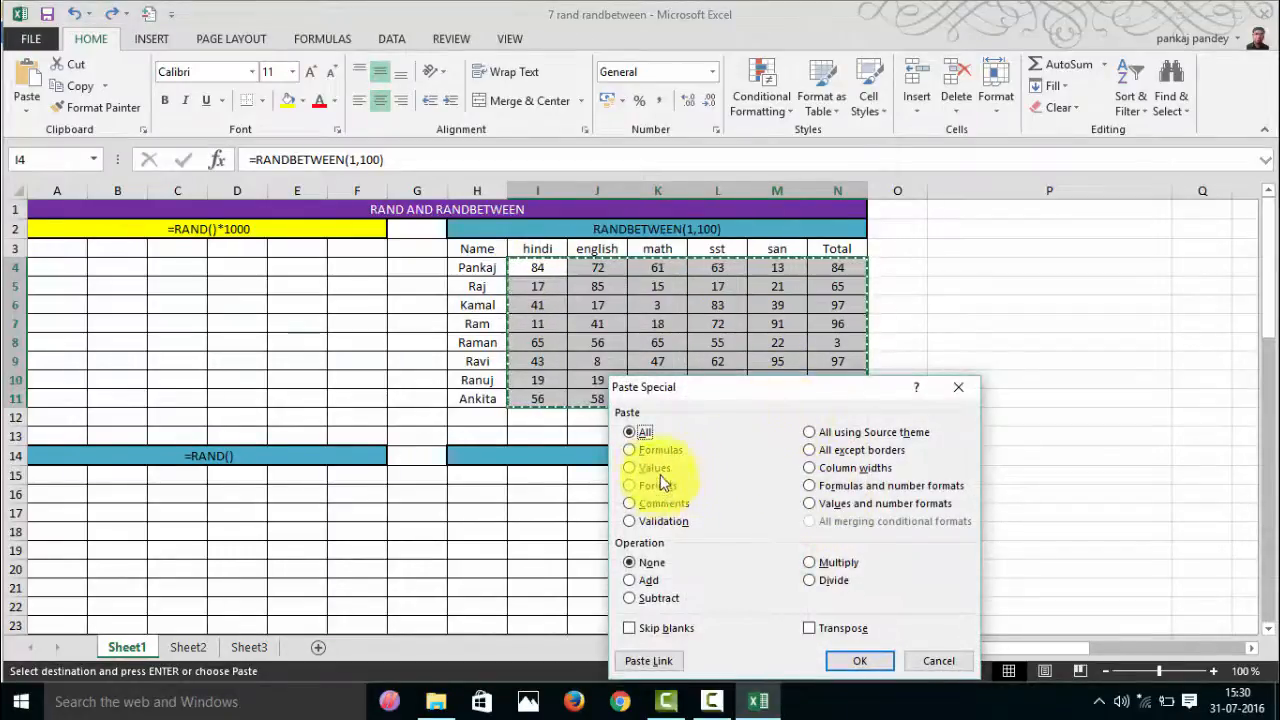
left_click(655, 467)
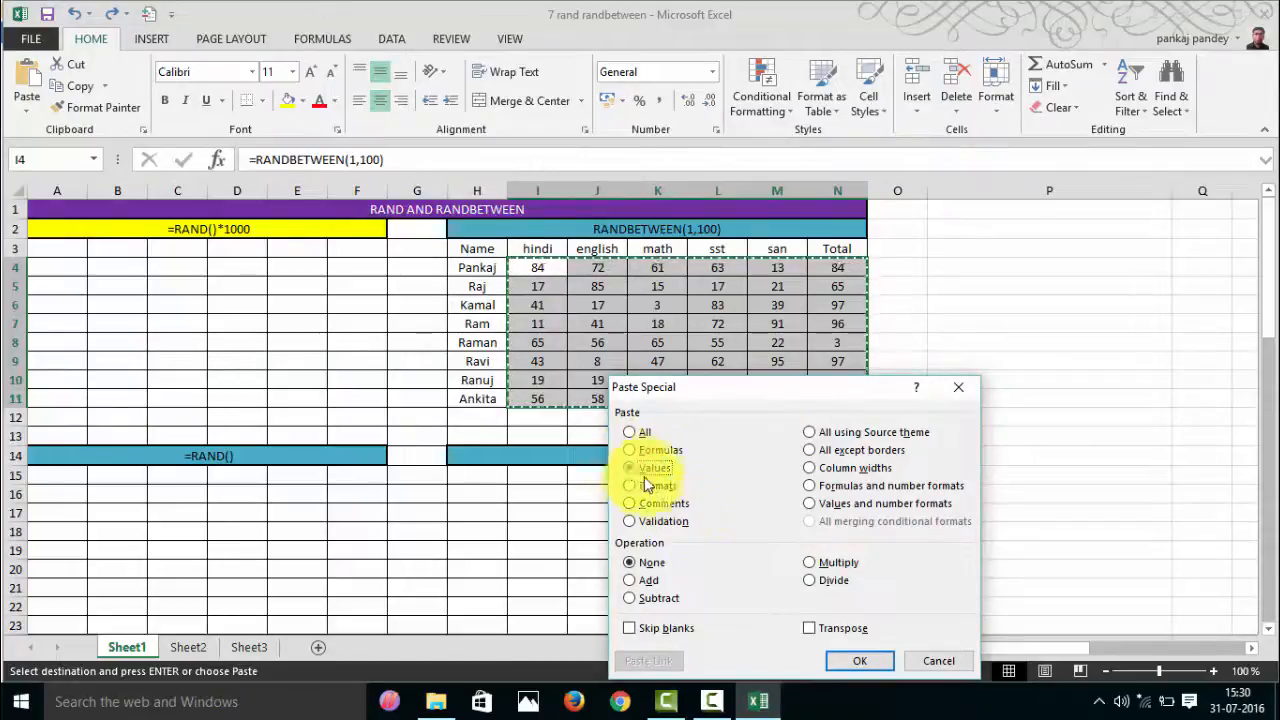
left_click(860, 662)
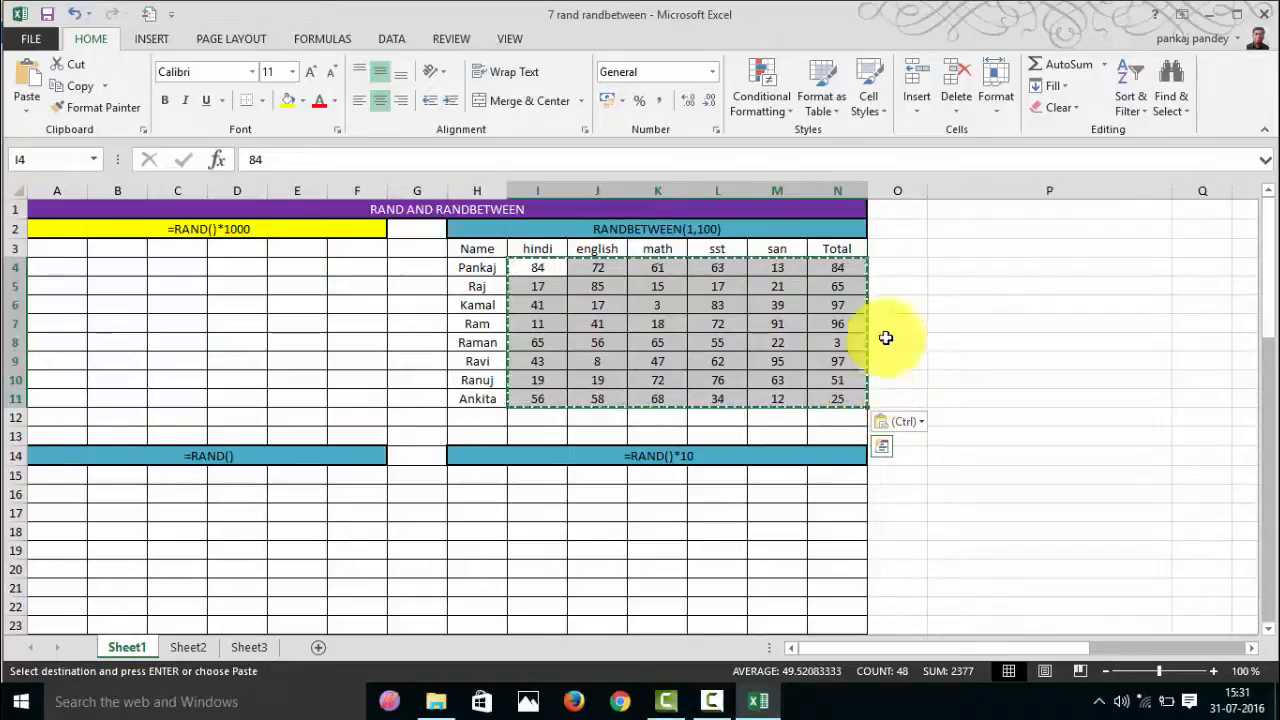
Enter 2 in cell P6 and 3 in cell P7 to test whether the marks still recalculate
left_click(1050, 300)
type("2")
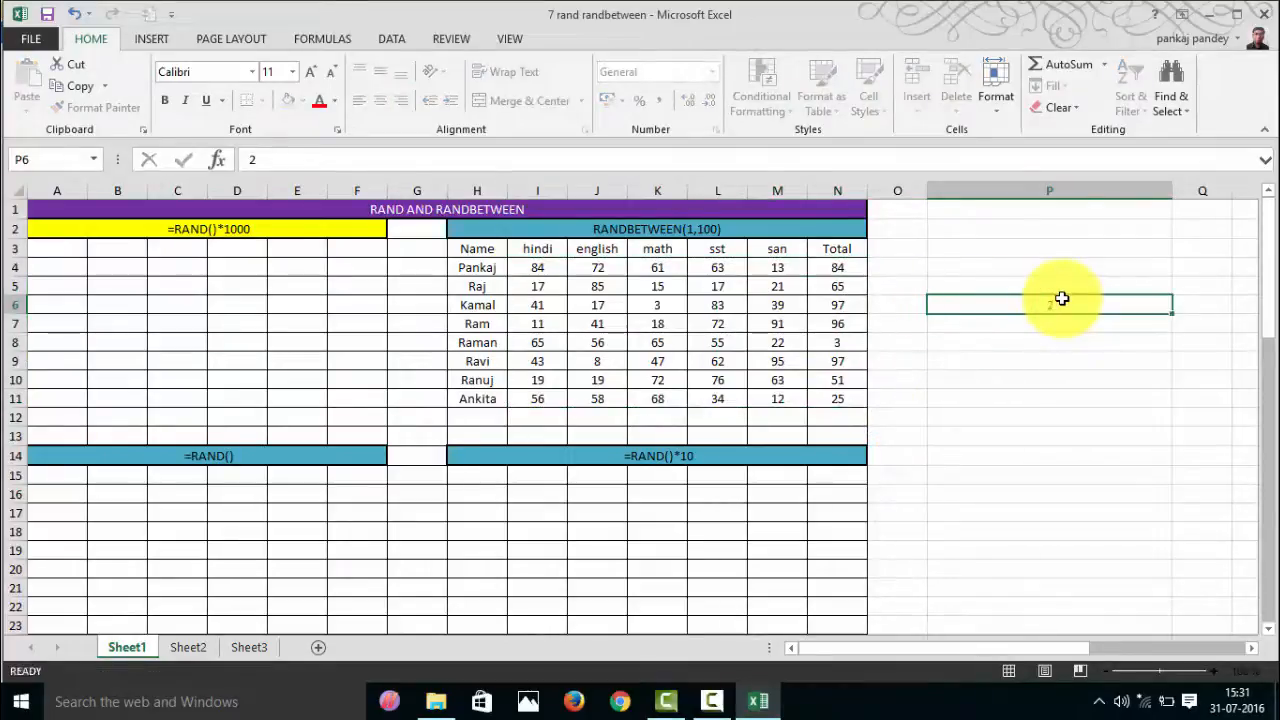
key("Return")
type("3")
key("Return")
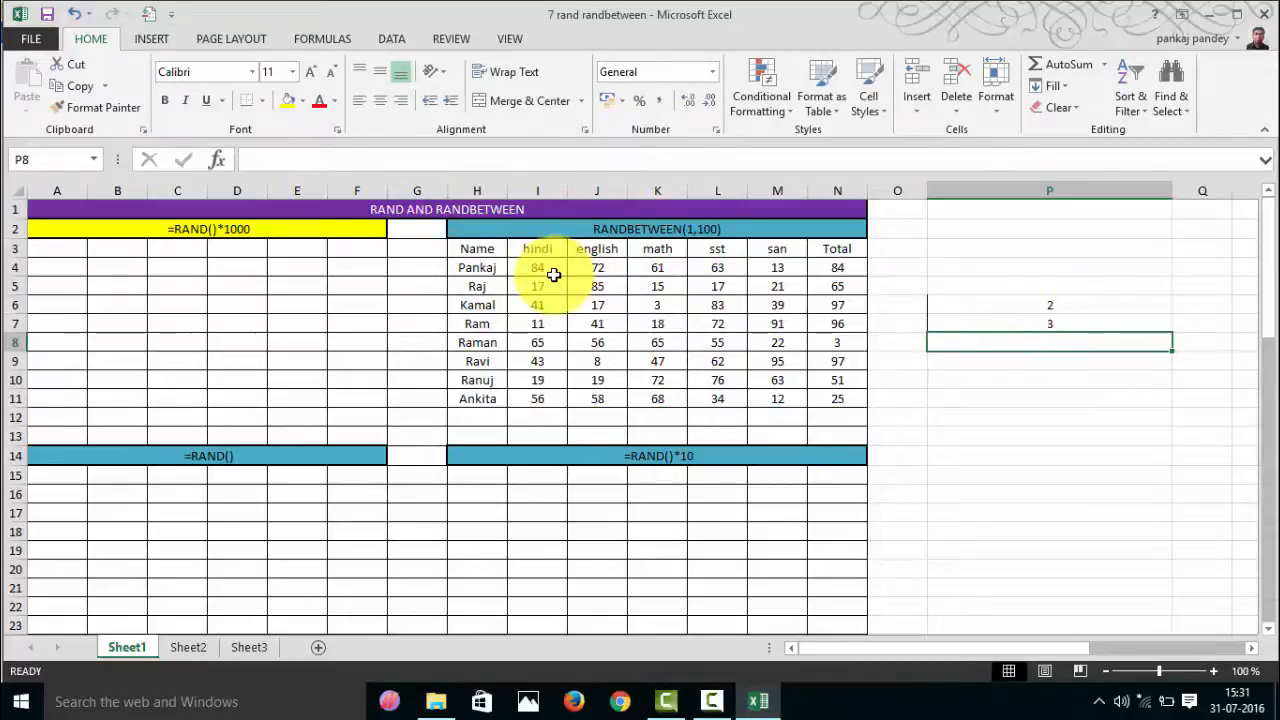
Undo the two test entries and the values-only paste, and cancel the pending copy of the marks
key("ctrl+z")
key("ctrl+z")
key("ctrl+z")
left_click(615, 304)
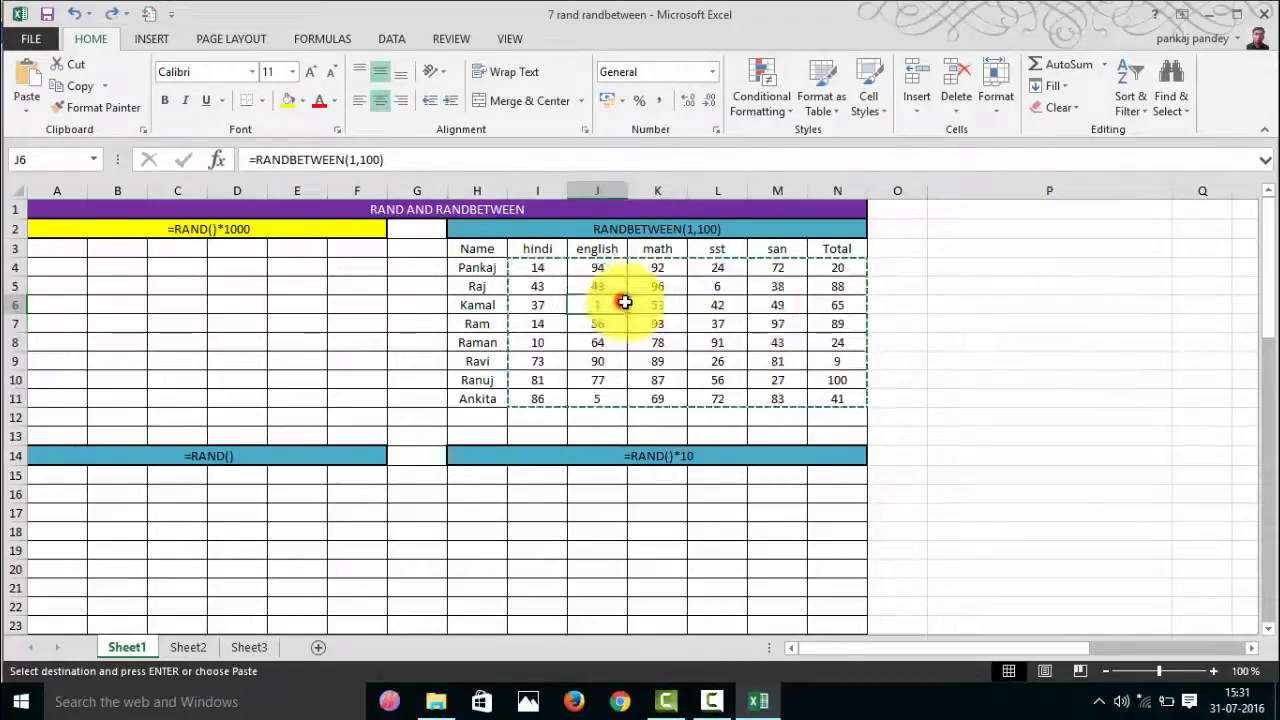
key("Escape")
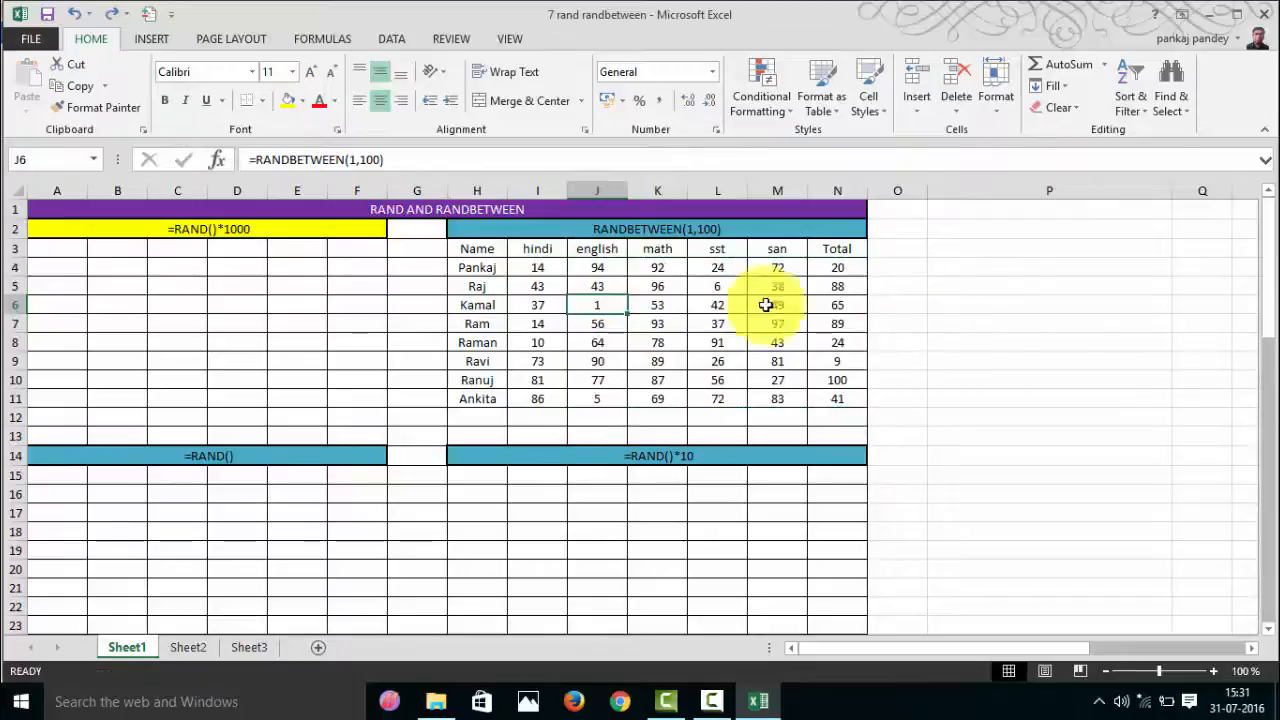
Copy the marks in I4:N11 and paste them in place, converting the paste to values only
left_click_drag(534, 269, 797, 380)
left_click_drag(817, 382, 837, 394)
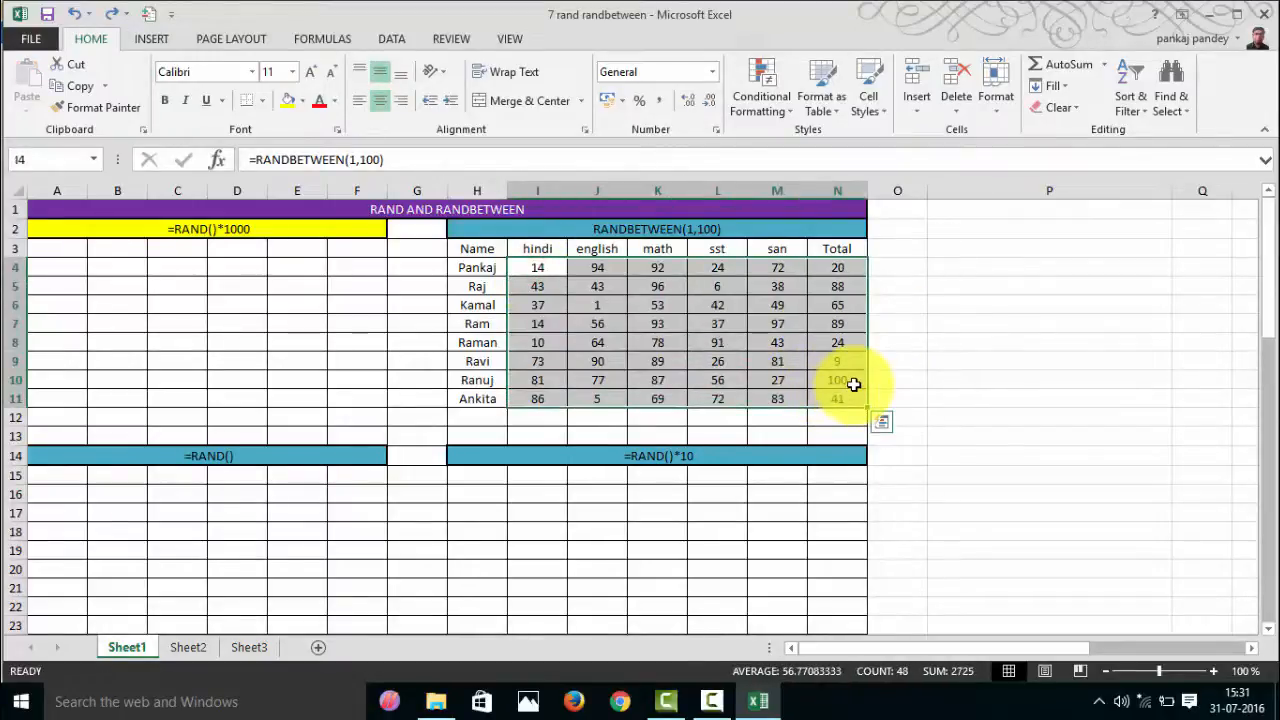
key("ctrl+c")
key("ctrl+v")
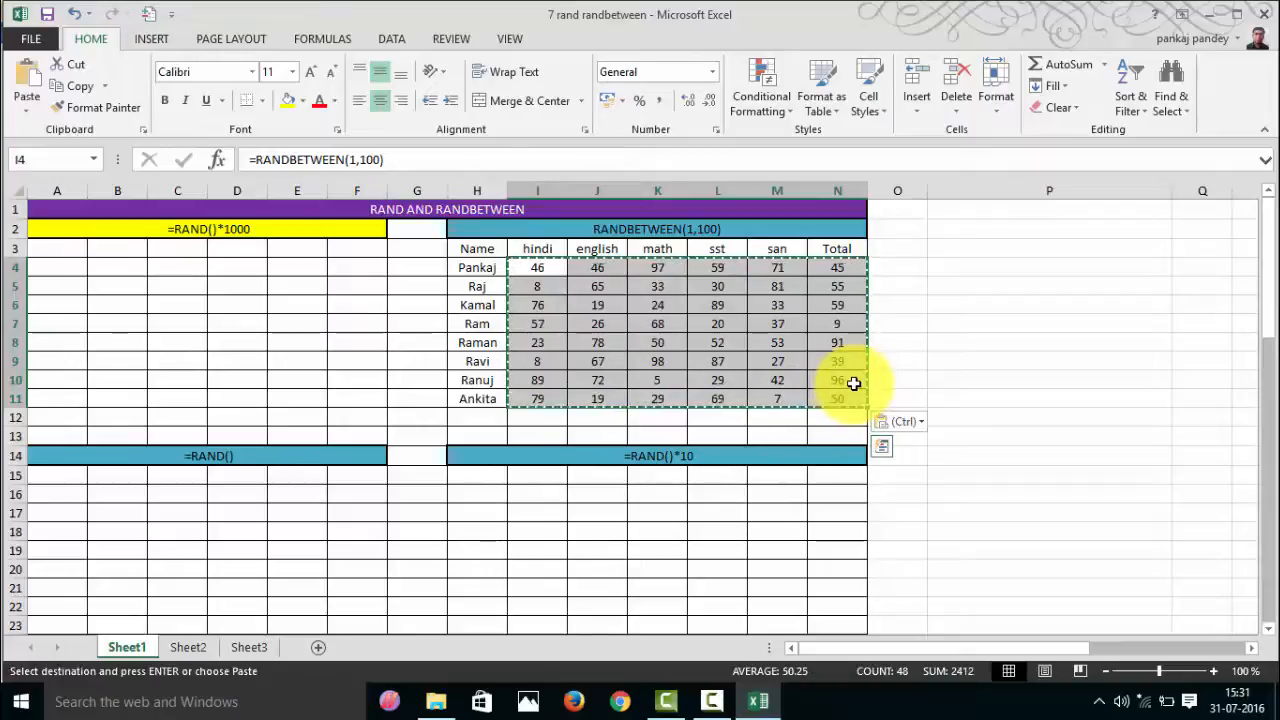
key("ctrl")
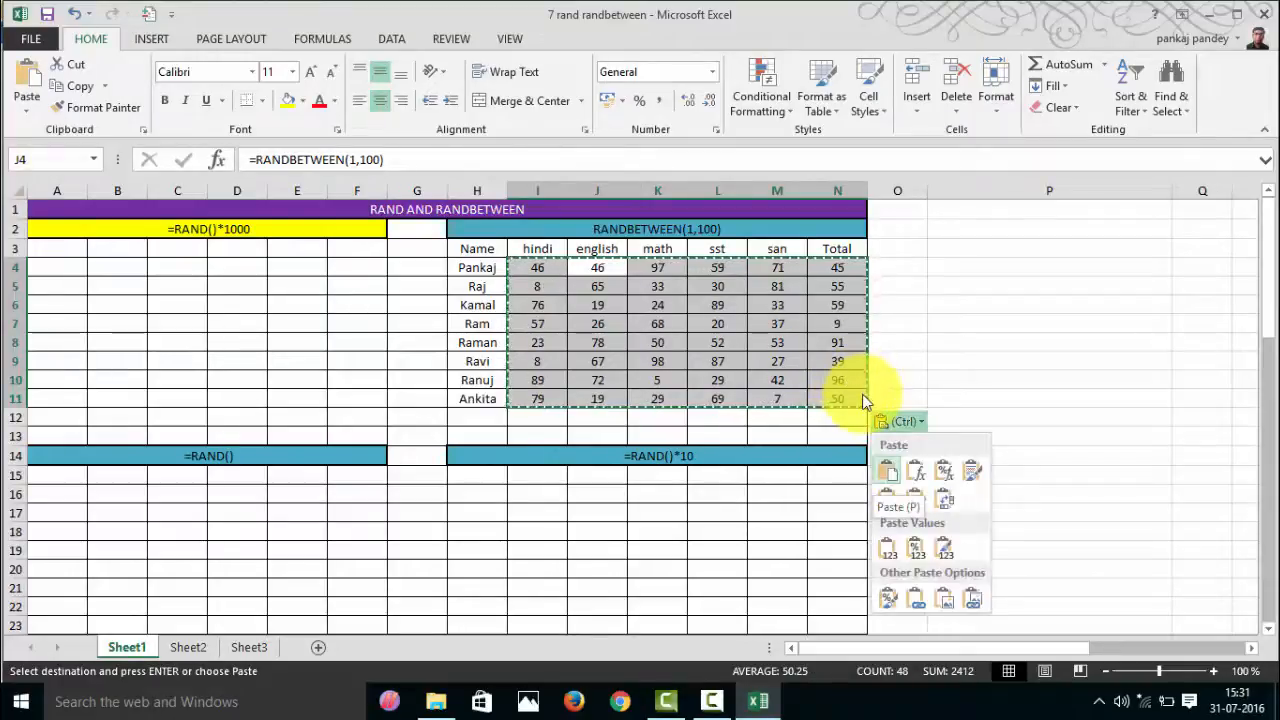
key("v")
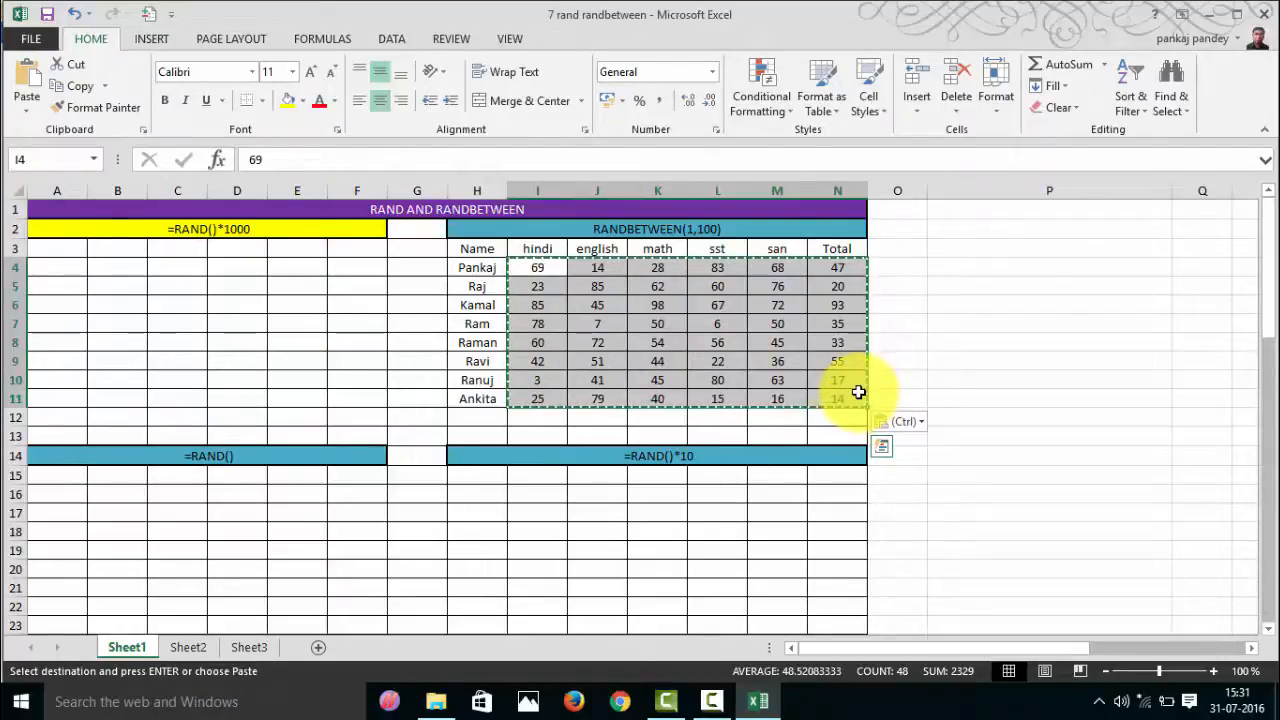
key("Escape")
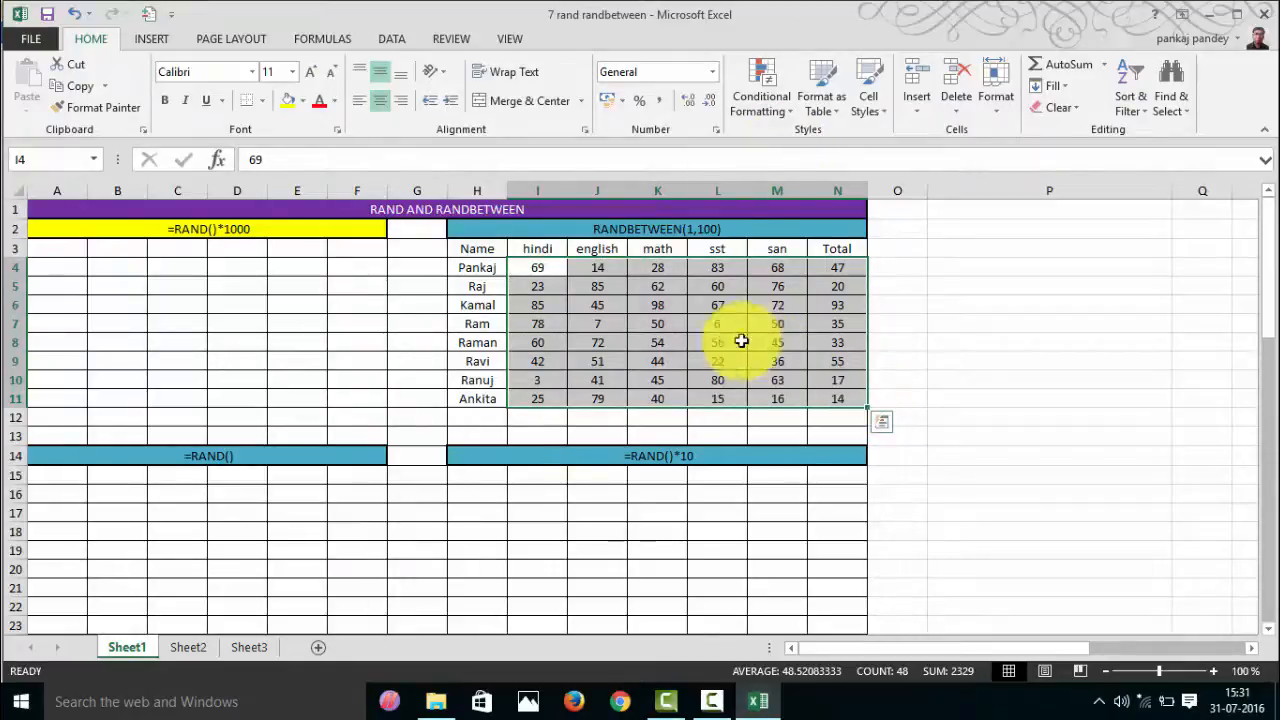
Enter the formula =RAND() in cell A3 and fill it down and across the range A3:F11
left_click_drag(50, 248, 180, 265)
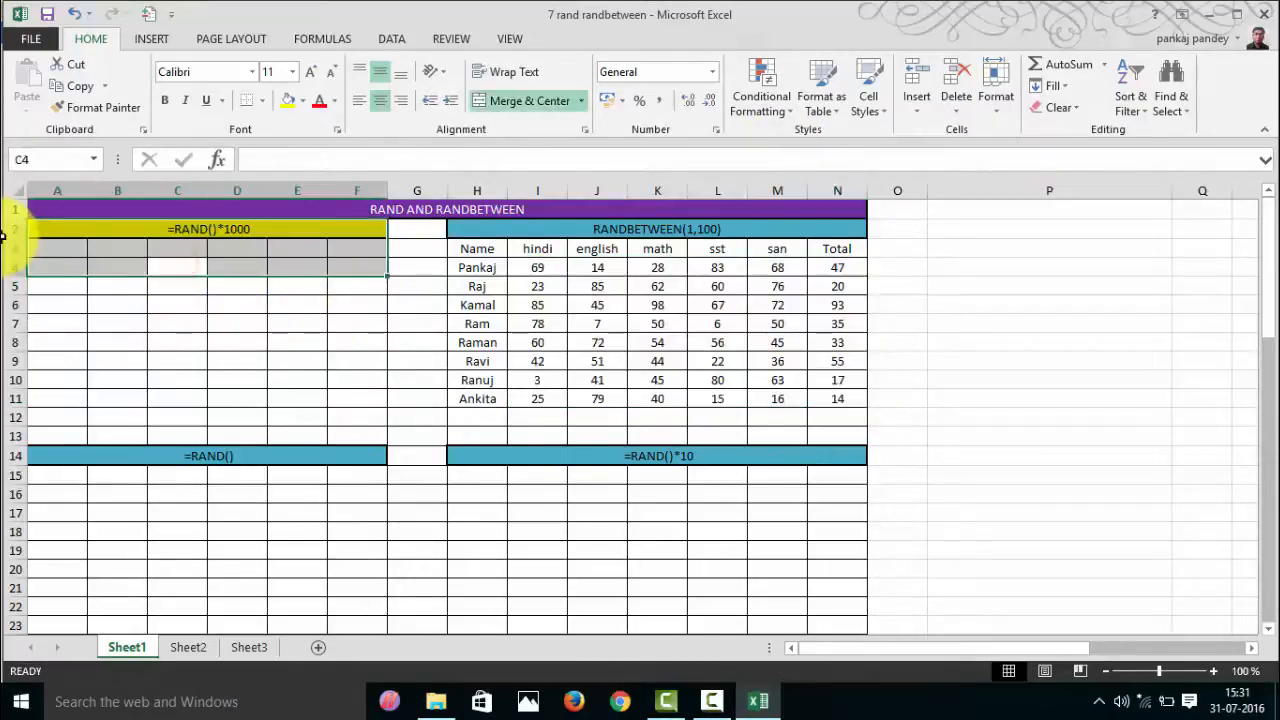
left_click(51, 247)
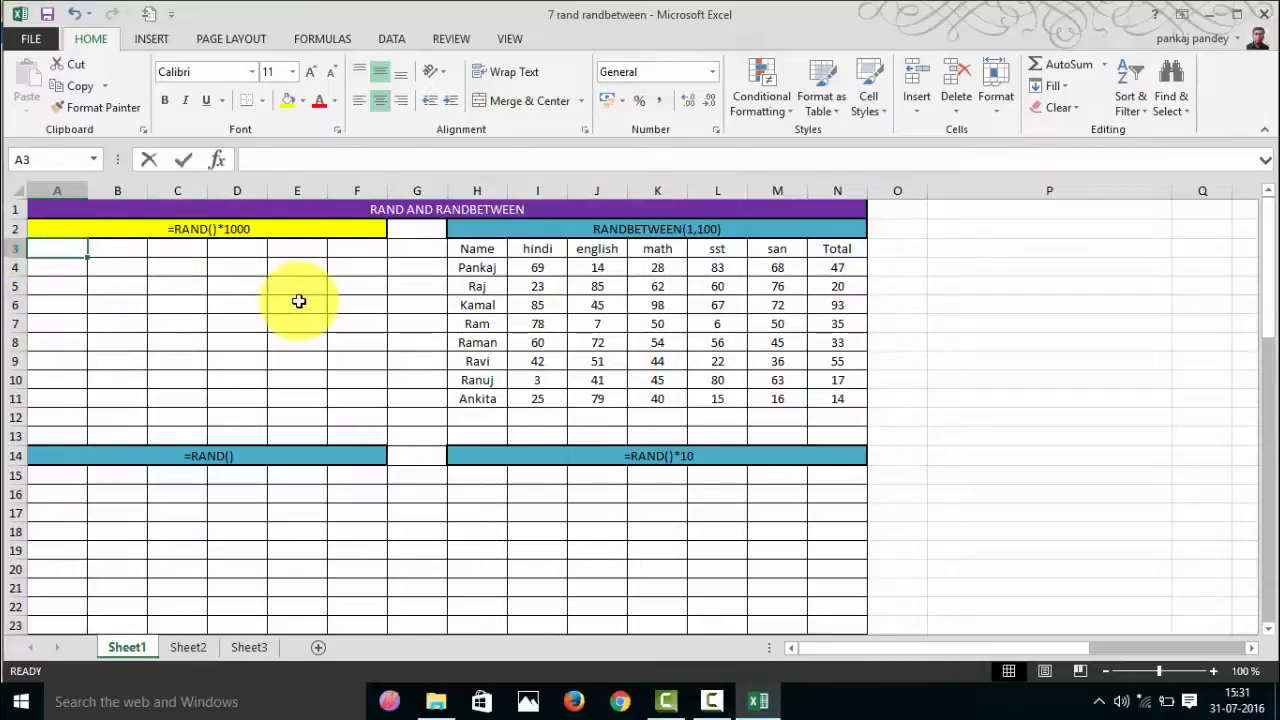
type("=ran")
key("Tab")
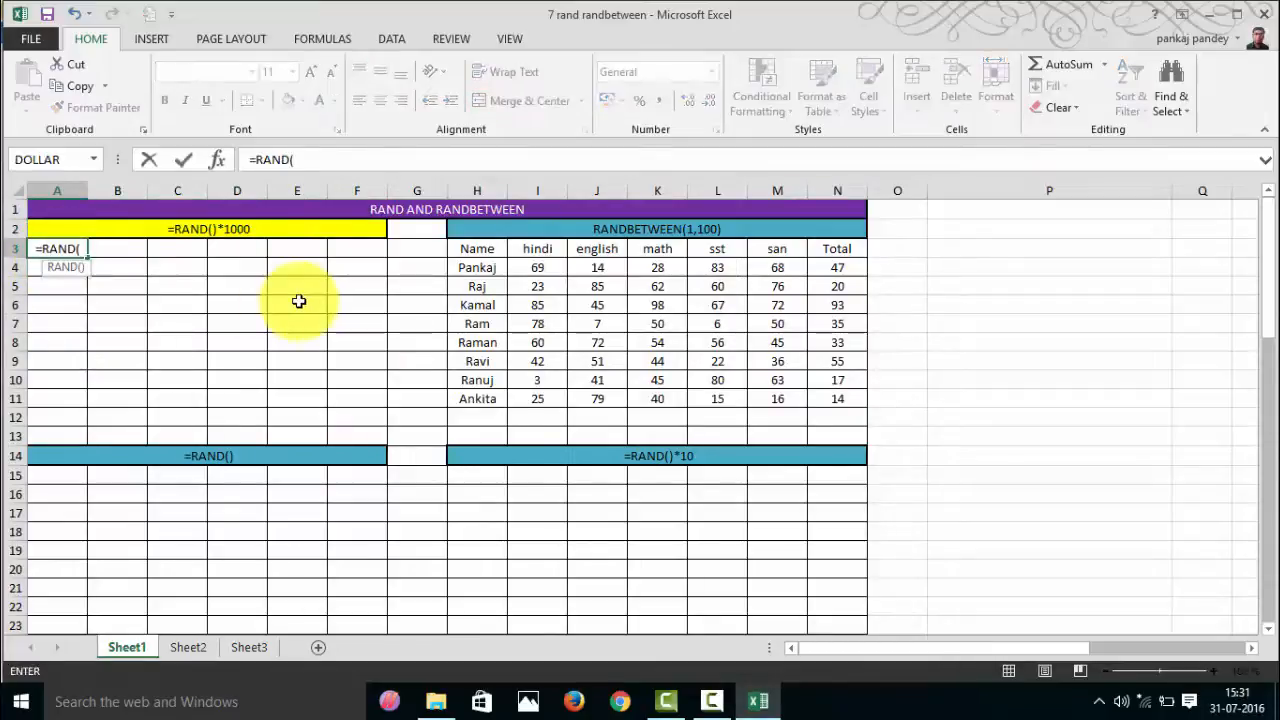
type(")")
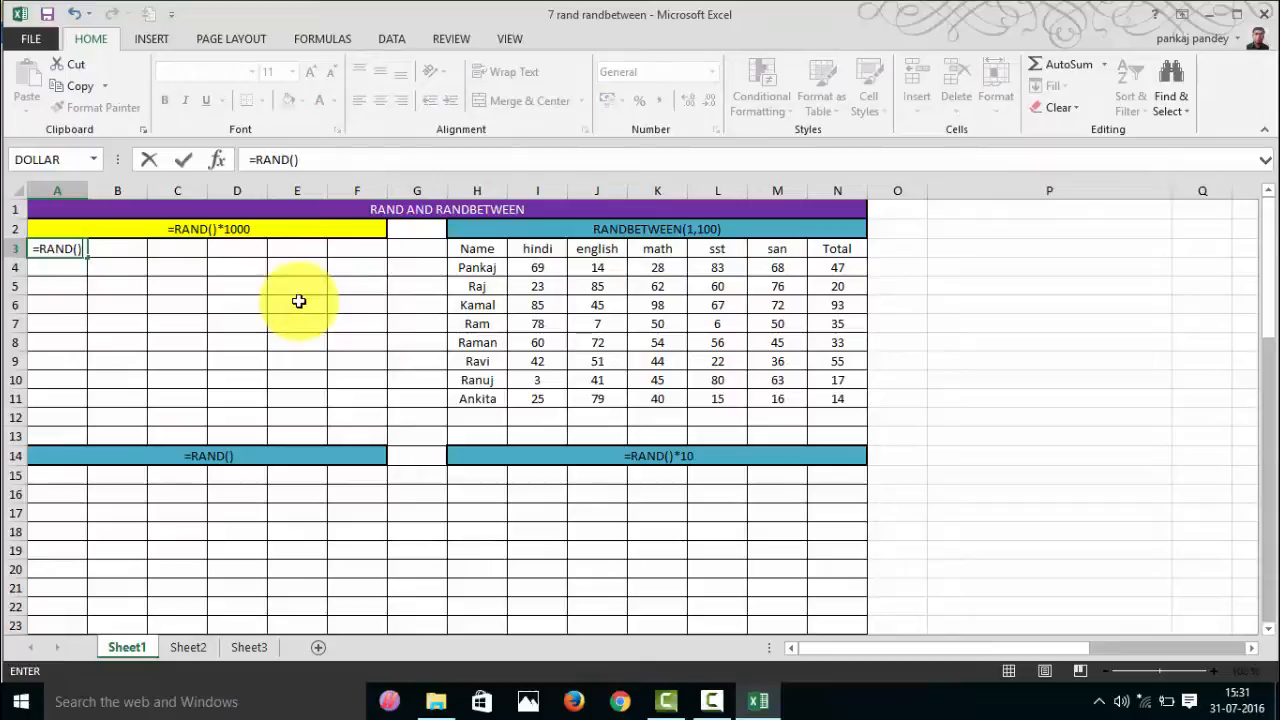
key("Return")
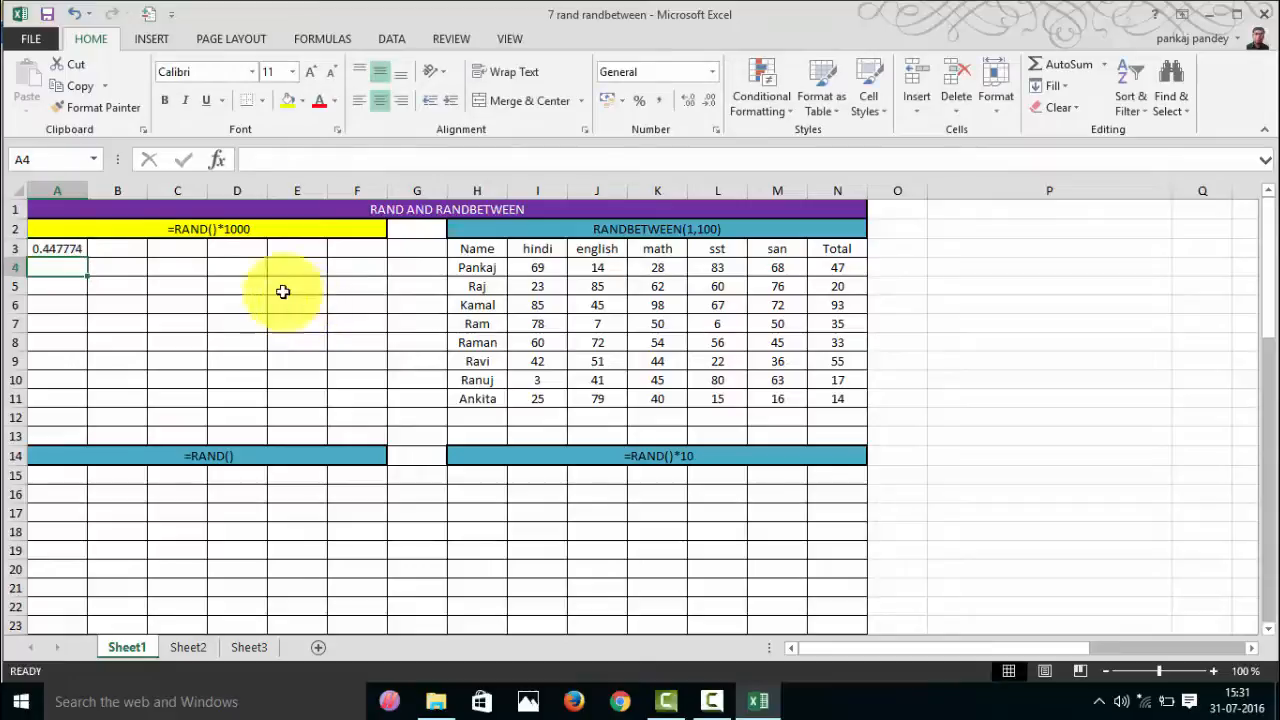
left_click(50, 248)
left_click_drag(89, 259, 371, 409)
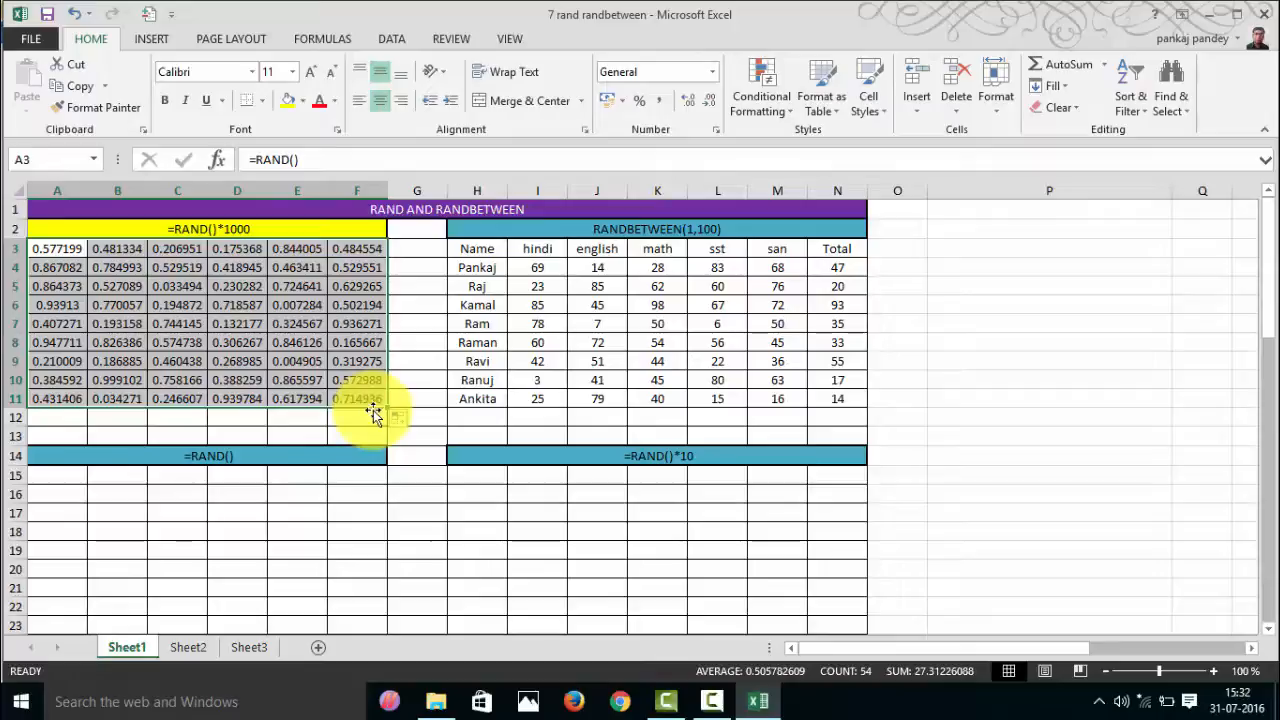
Check the formula text in header A2 and clear the random decimals from A3:F11
left_click(255, 229)
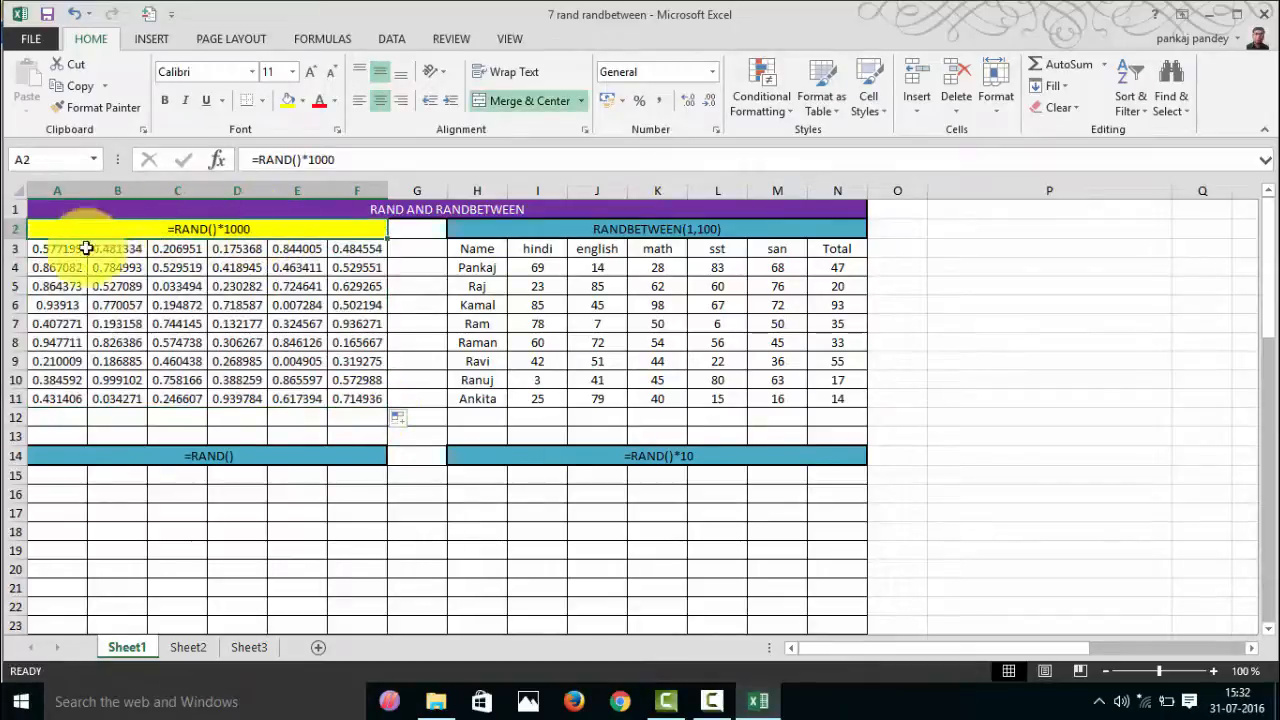
left_click_drag(80, 249, 363, 401)
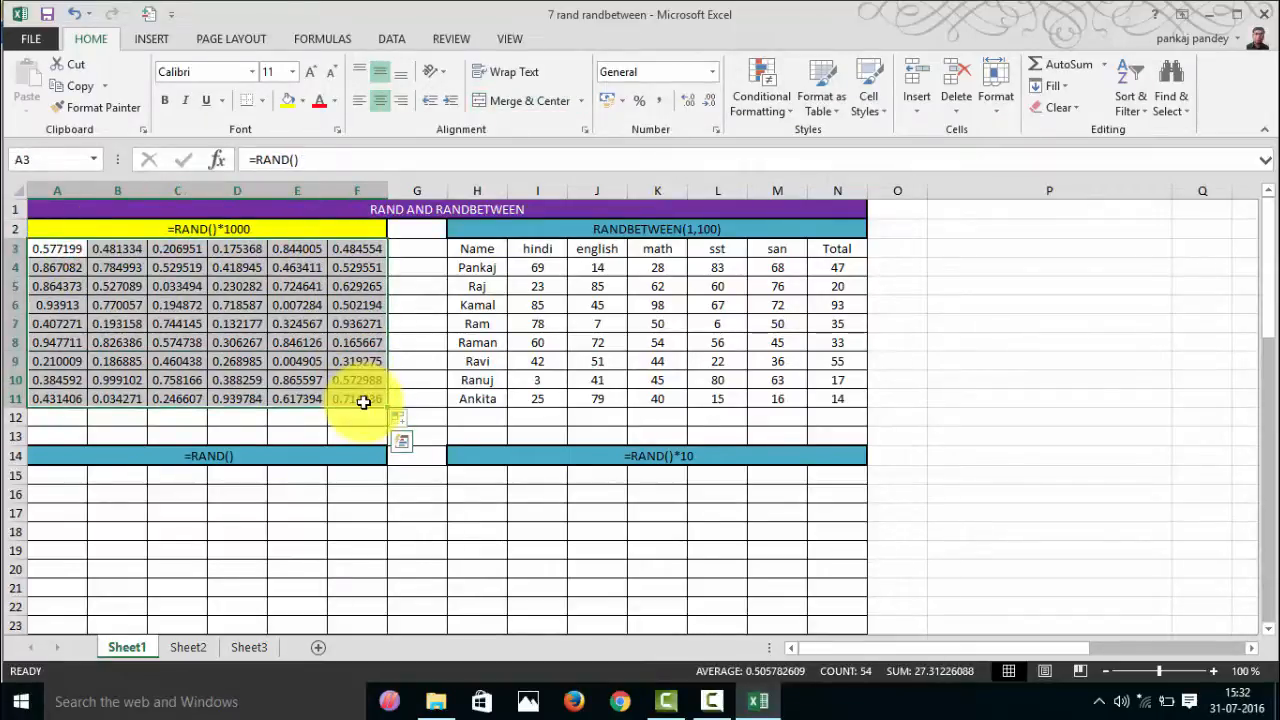
key("Delete")
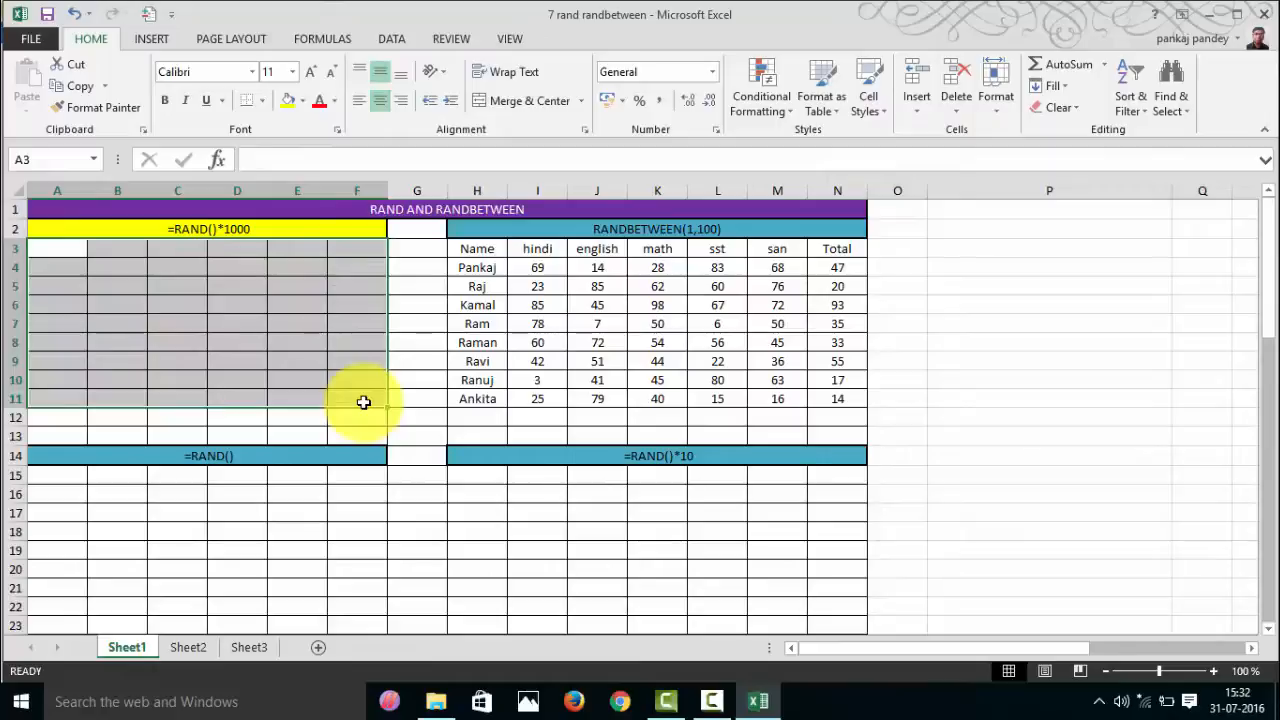
Enter the formula =RAND()*1000 in cell A3 and fill it down and across the range A3:F12
type("=ran")
key("Tab")
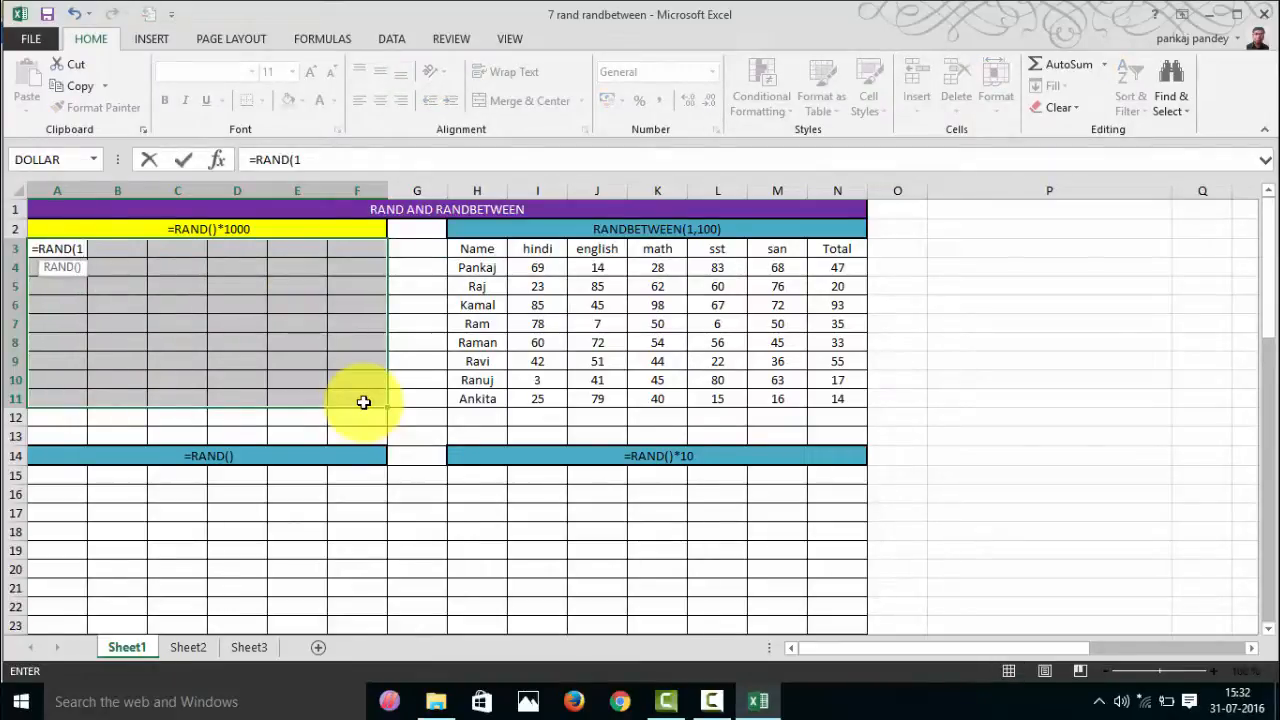
key("BackSpace")
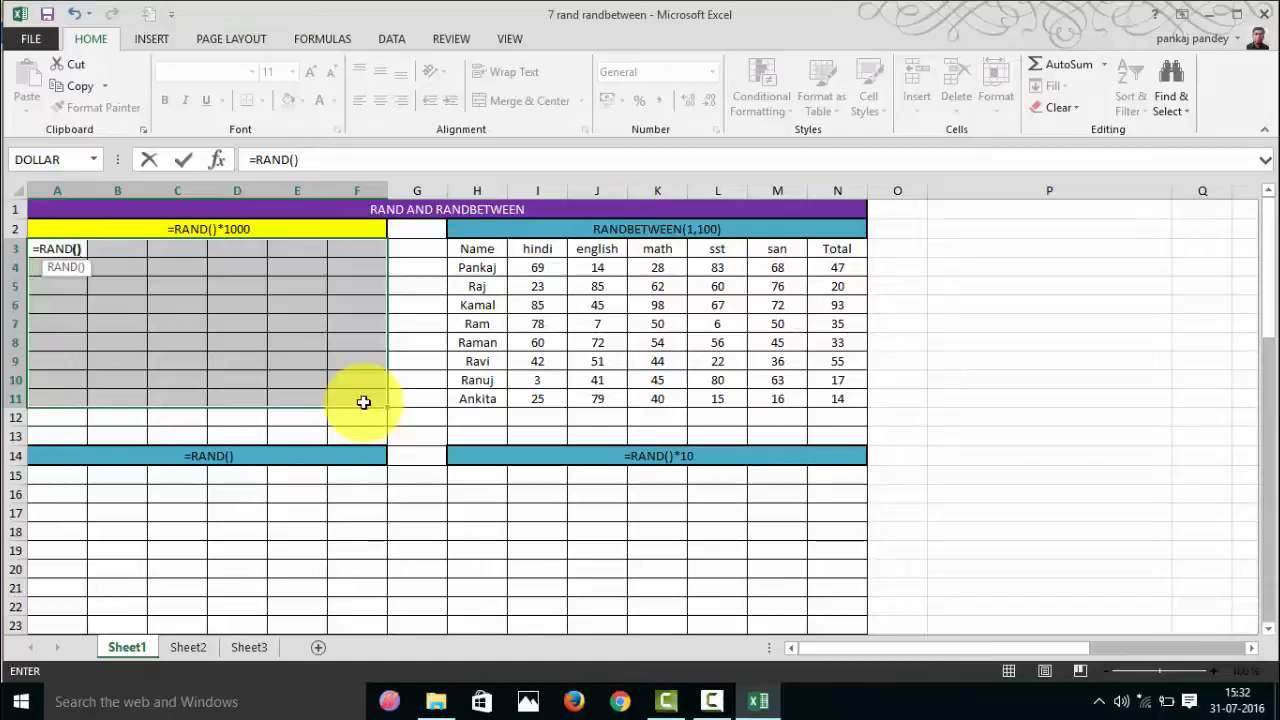
type(")*1000")
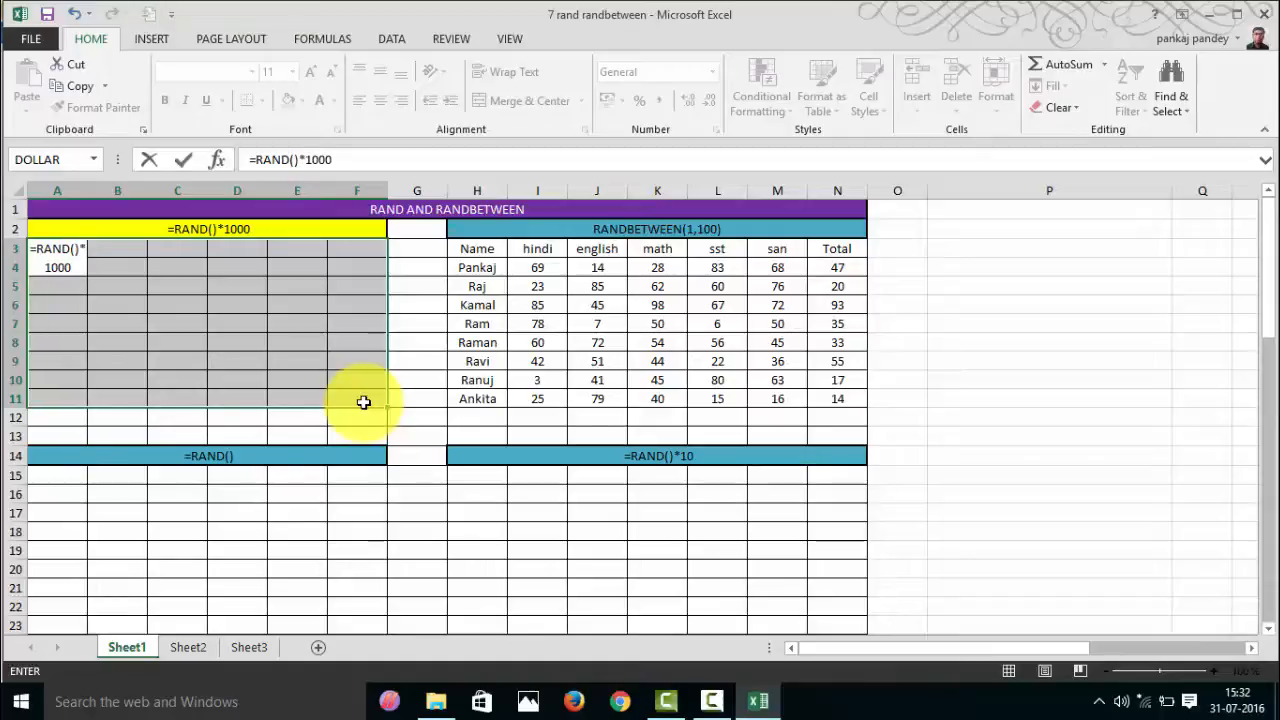
key("Return")
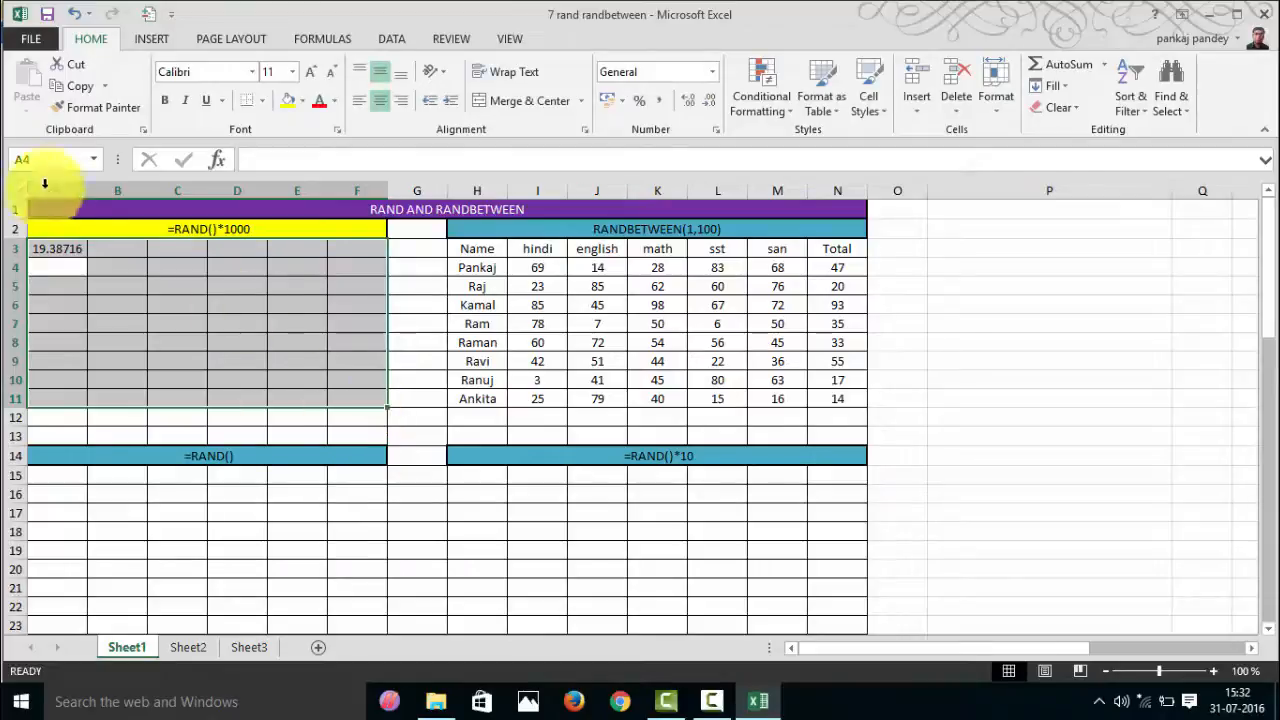
left_click(57, 248)
left_click_drag(88, 257, 354, 418)
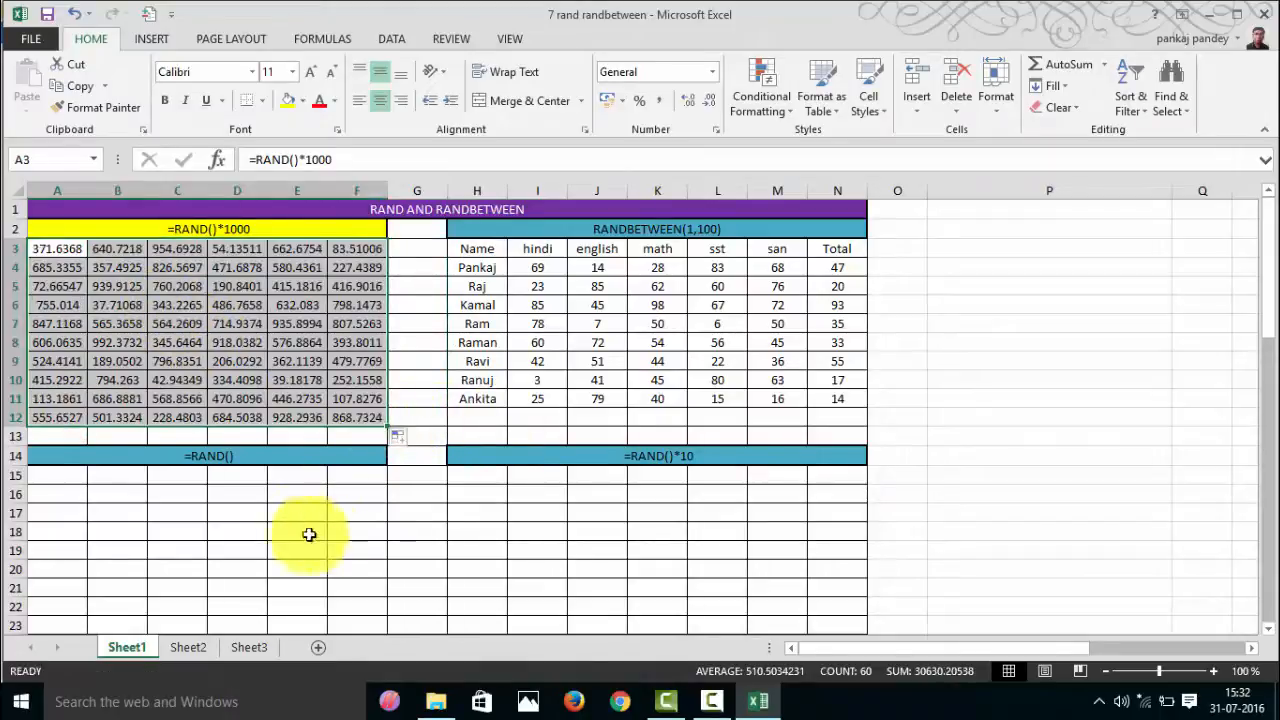
Enter =RAND() in cell A15 and try to fill it across the table below the =RAND() header
left_click(74, 480)
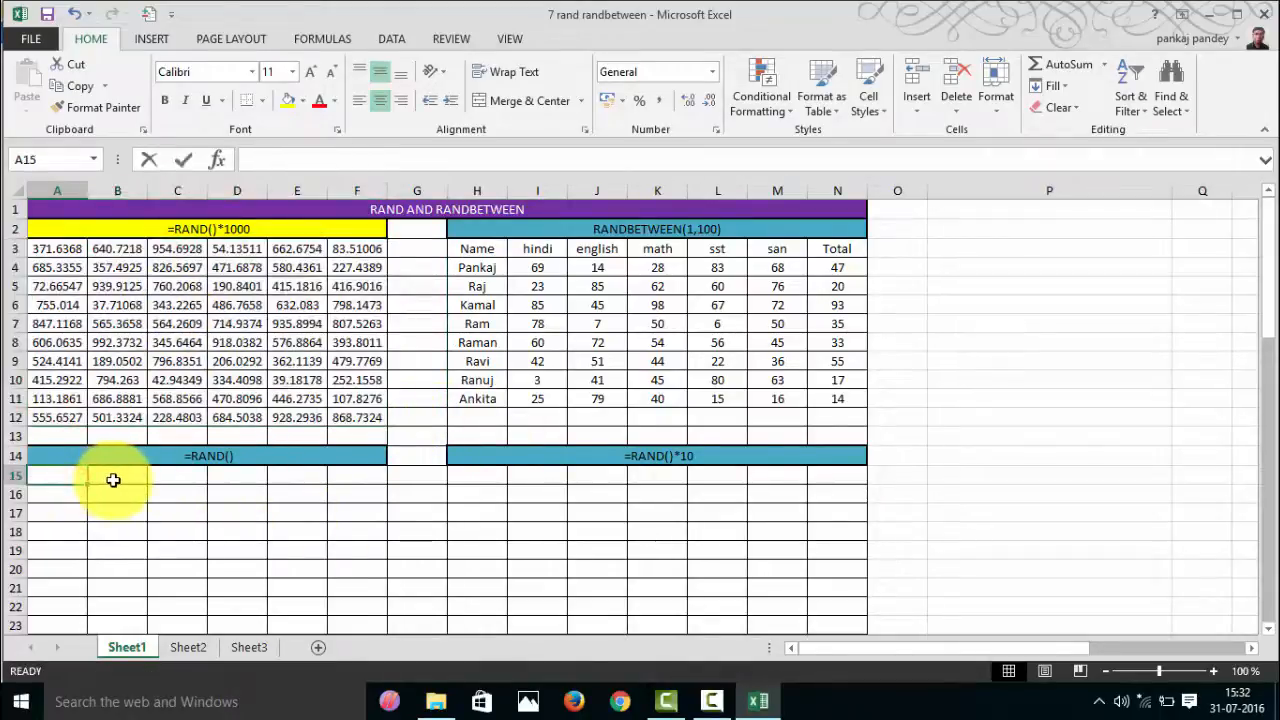
type("=rand")
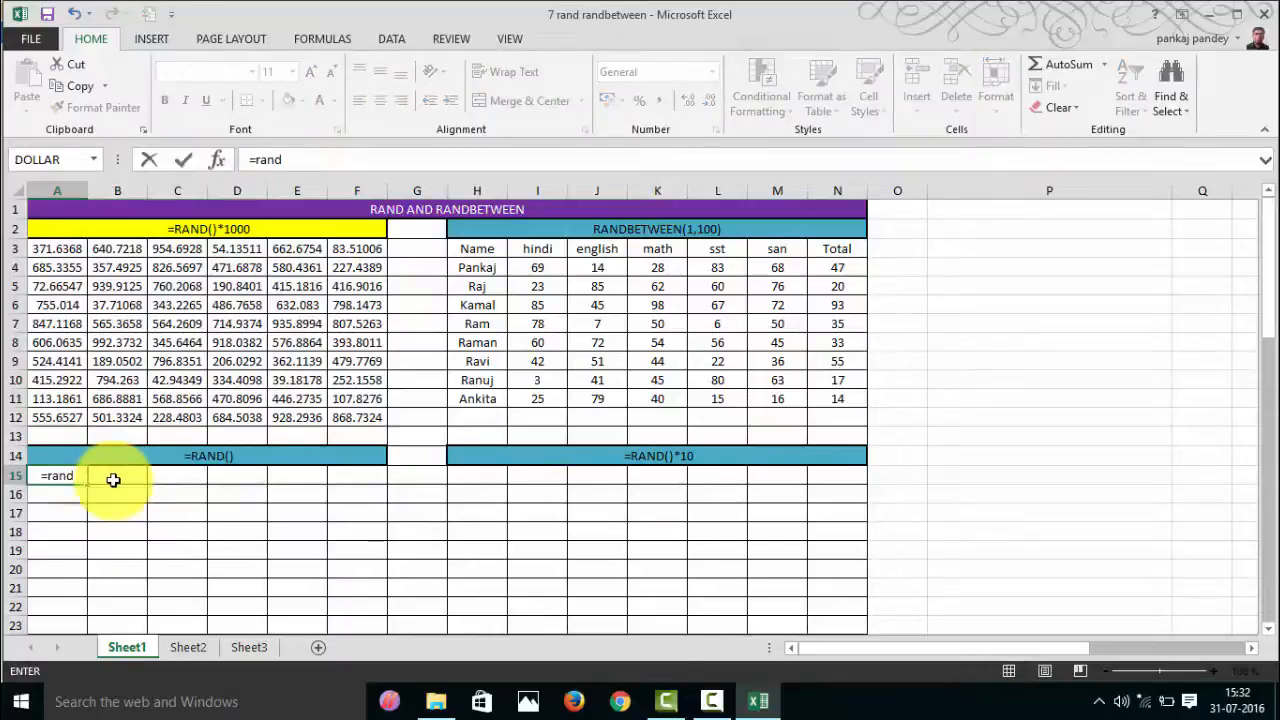
key("Tab")
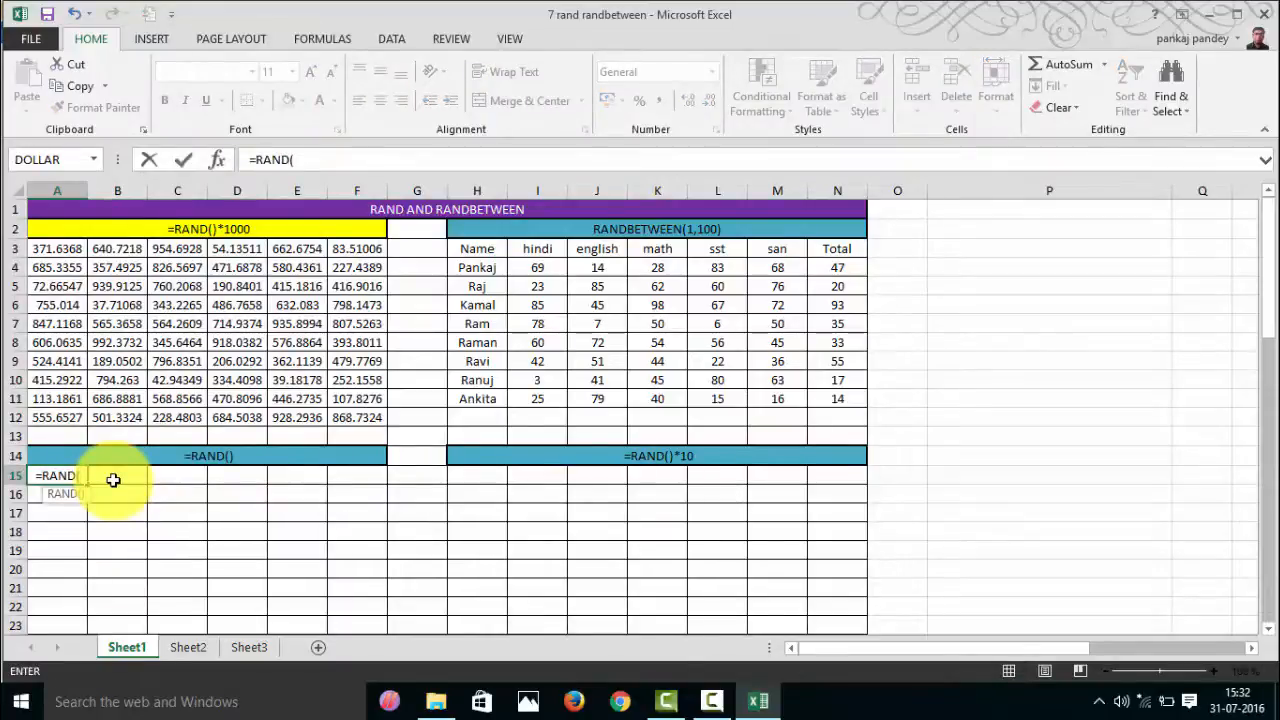
type(")")
key("Return")
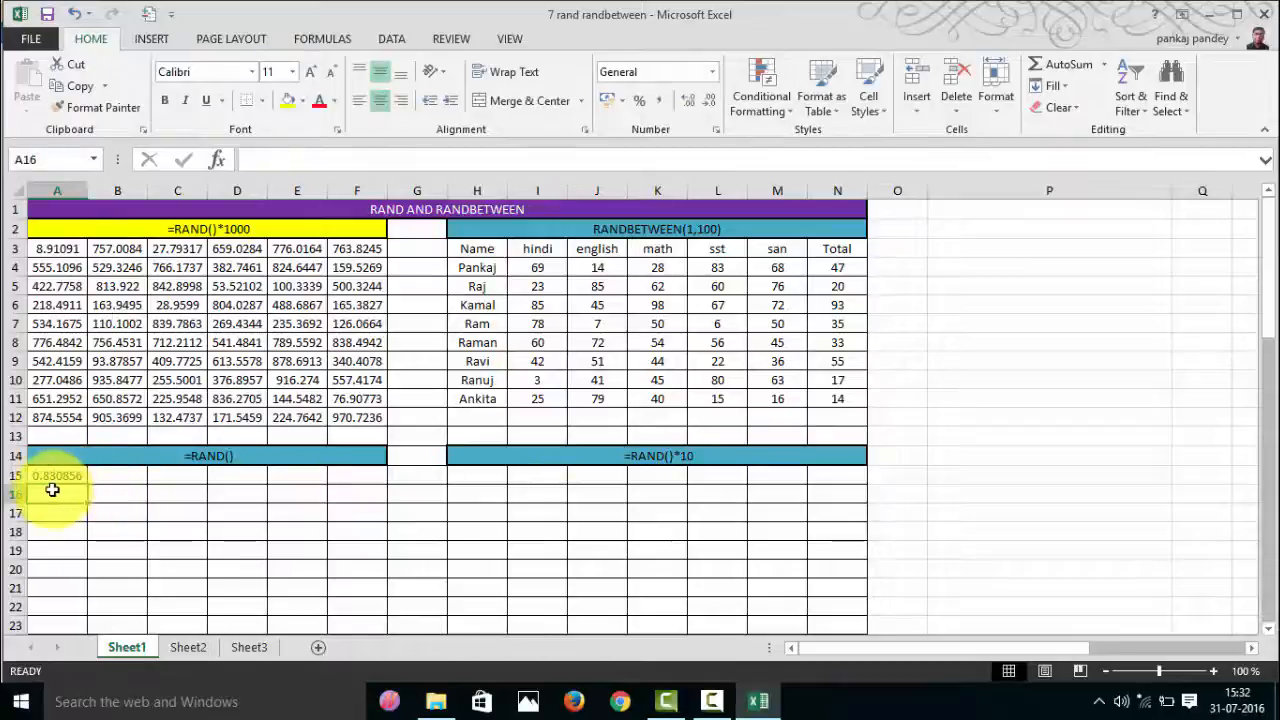
left_click(50, 479)
left_click_drag(85, 478, 69, 477)
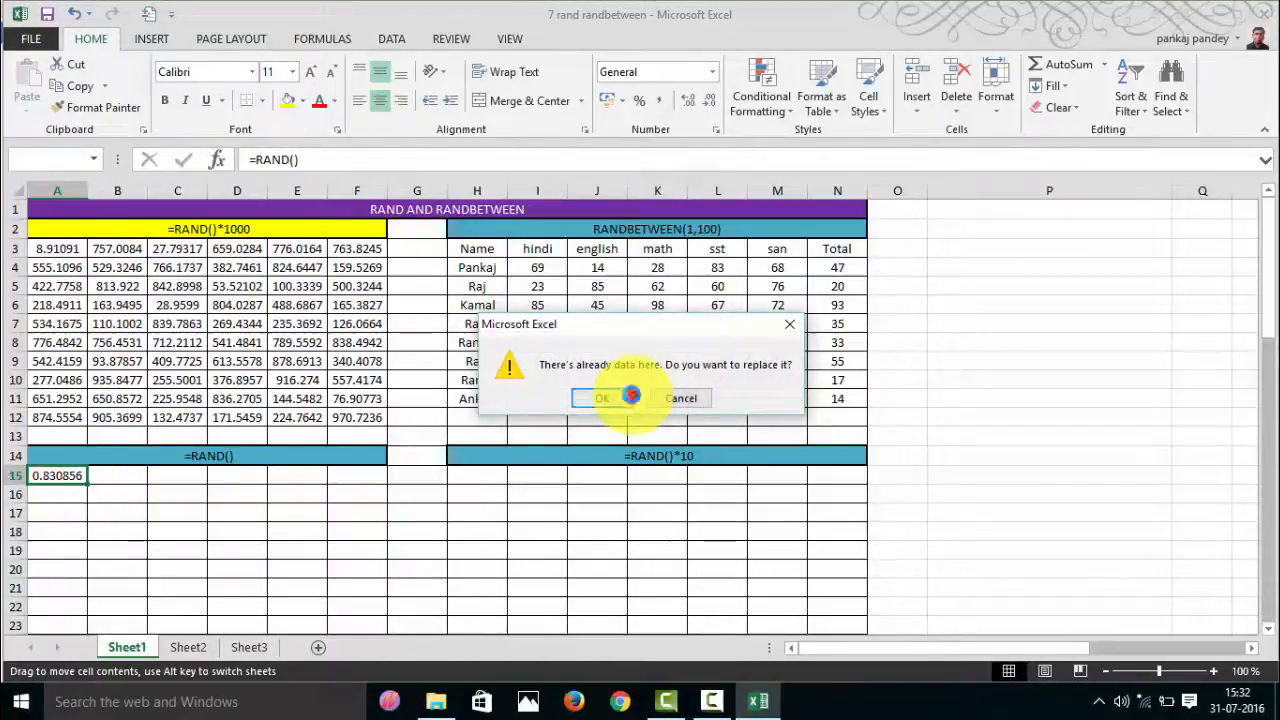
left_click(605, 398)
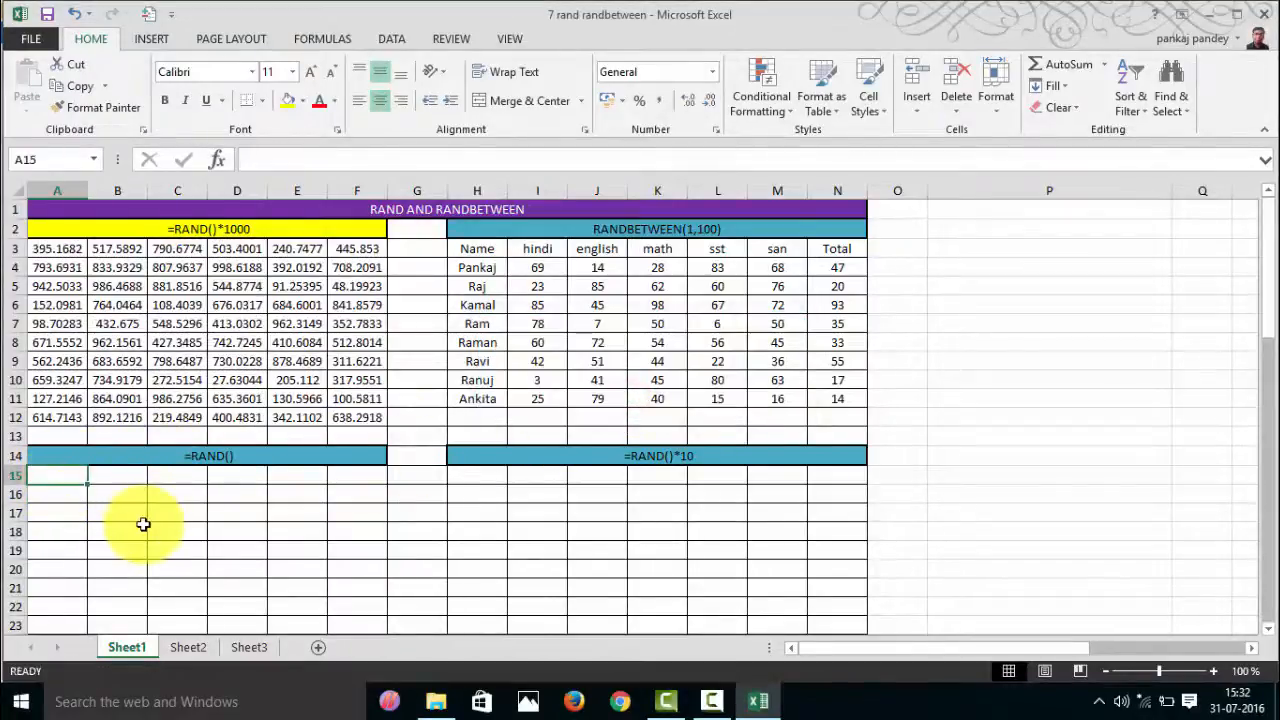
Enter the formula =RAND() in the emptied cell A15 and fill it down and across the range A15:F22
type("=ran")
key("Tab")
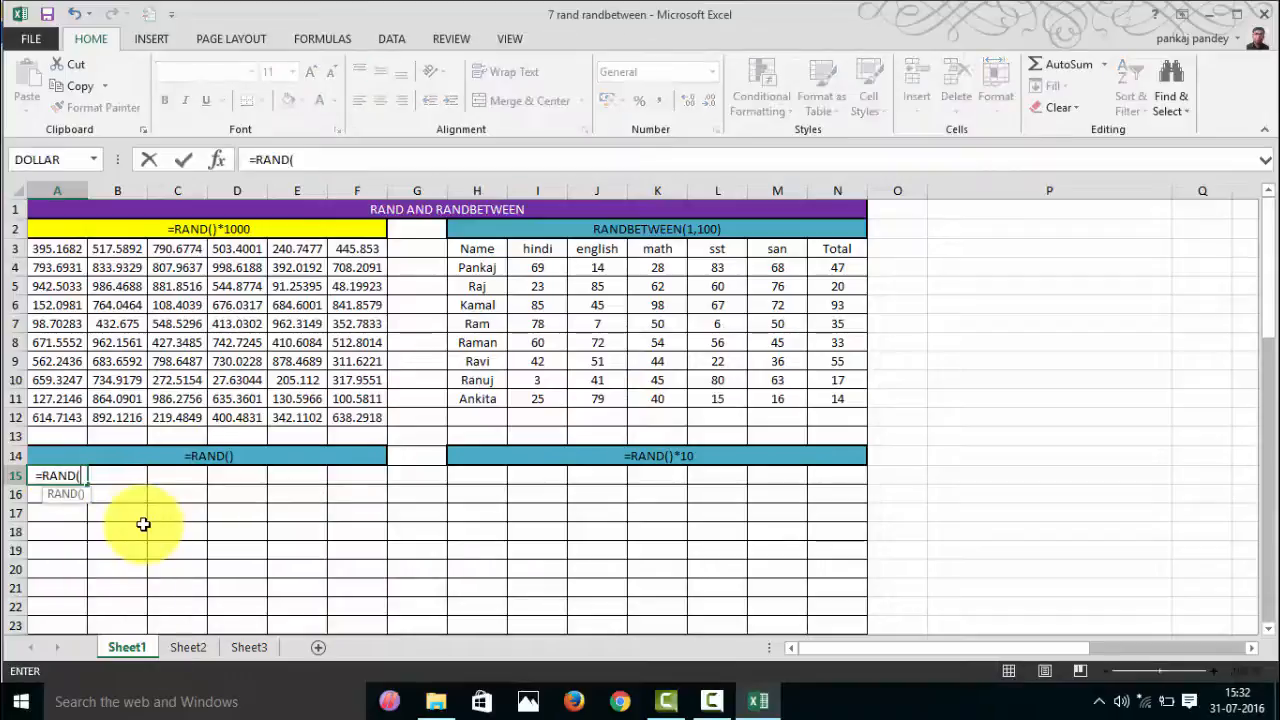
type(")")
key("Return")
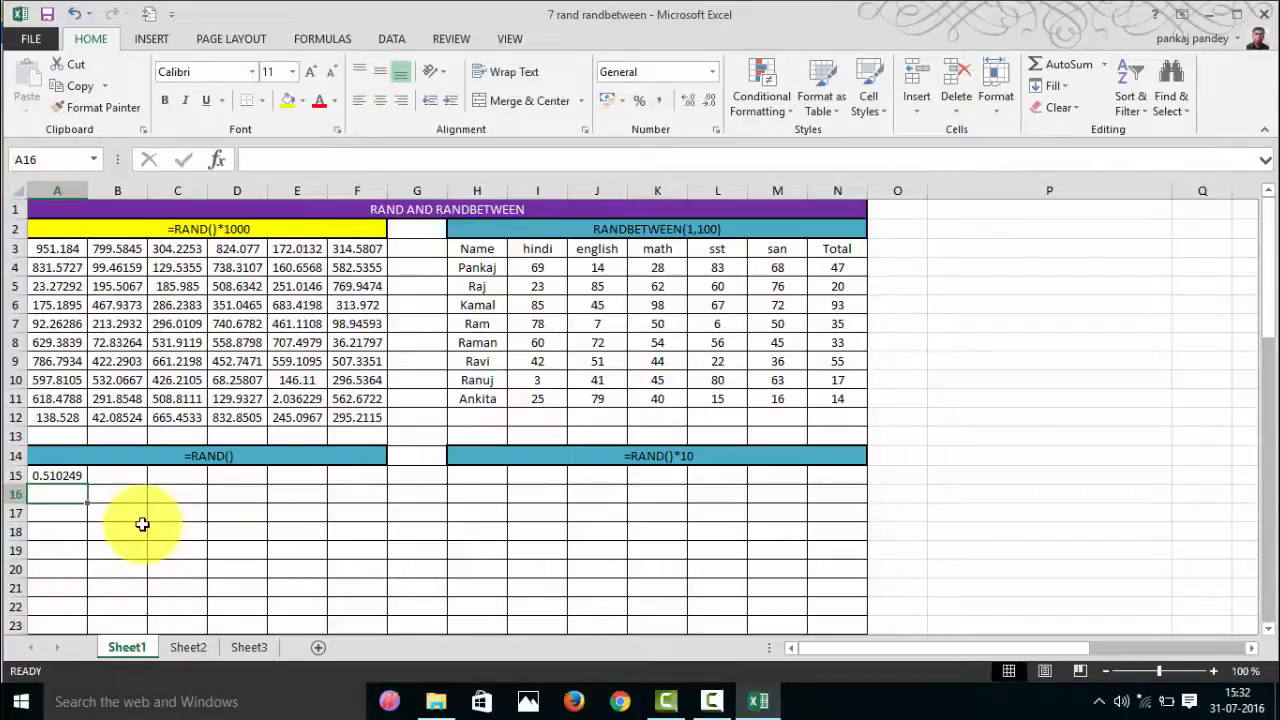
left_click(82, 478)
left_click_drag(82, 478, 366, 608)
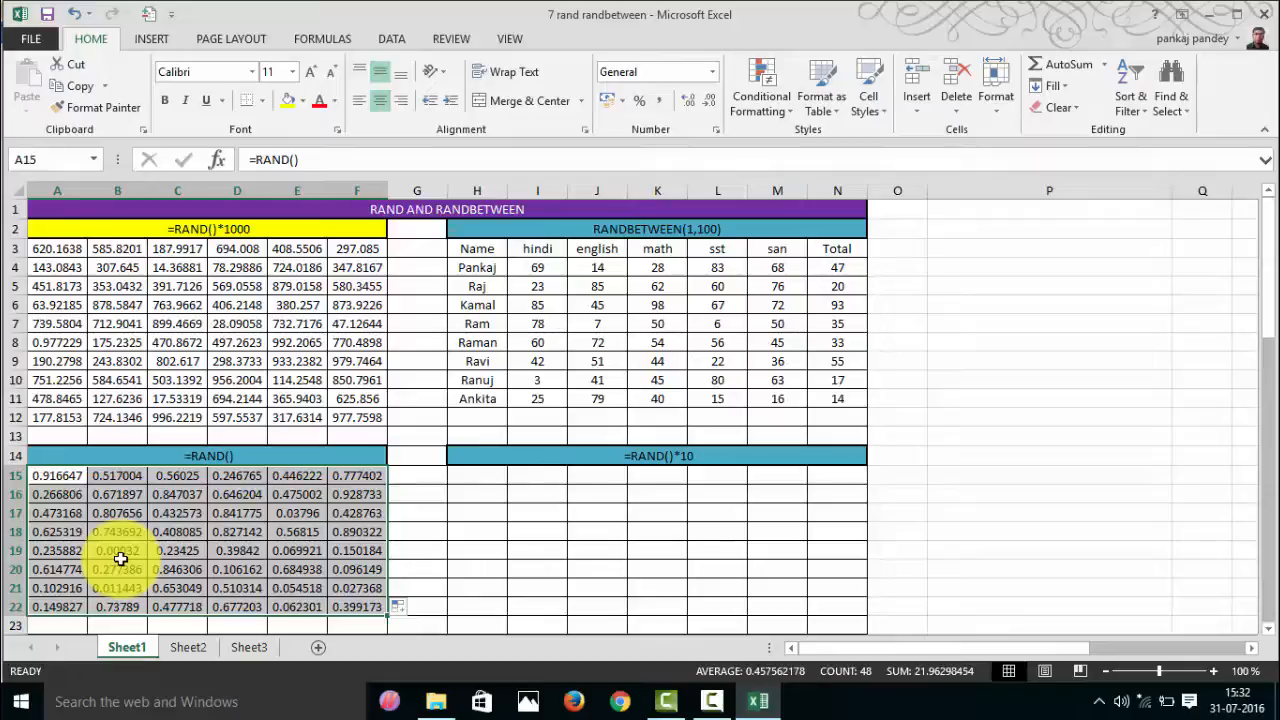
Enter the formula =RAND()*10 in cell H15 and fill it down and across the range H15:N22
left_click(486, 476)
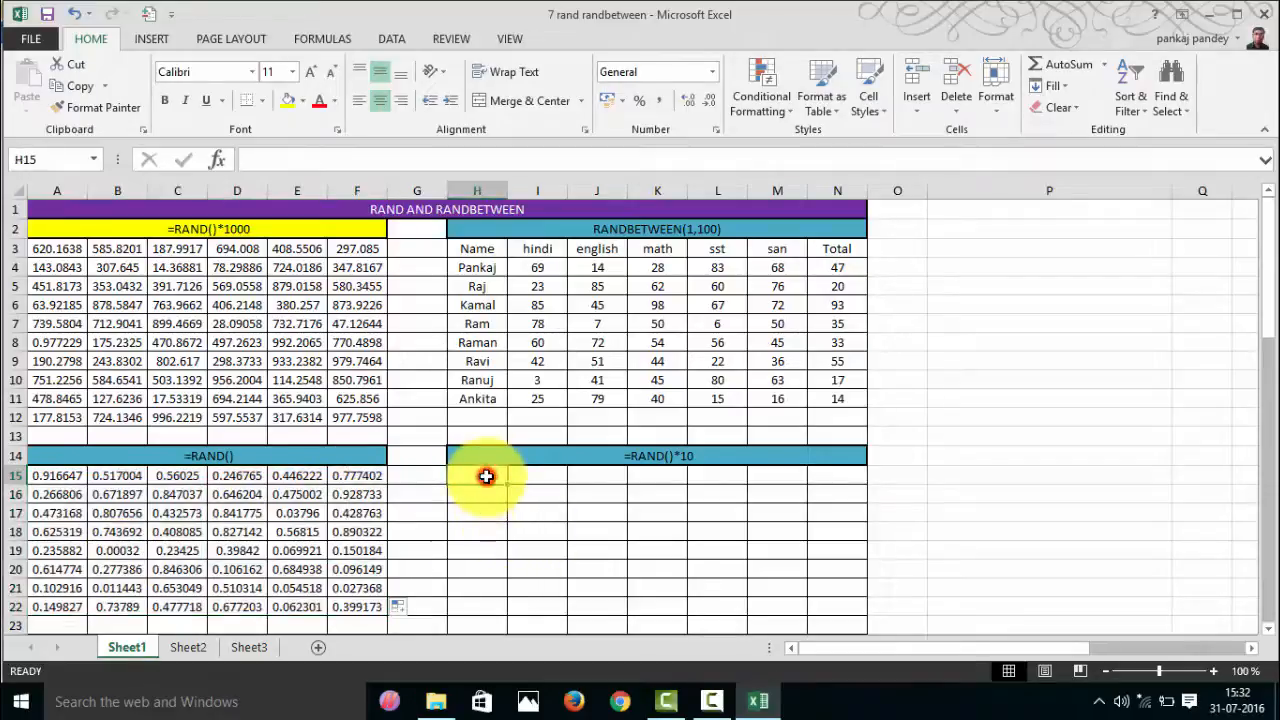
type("=ran")
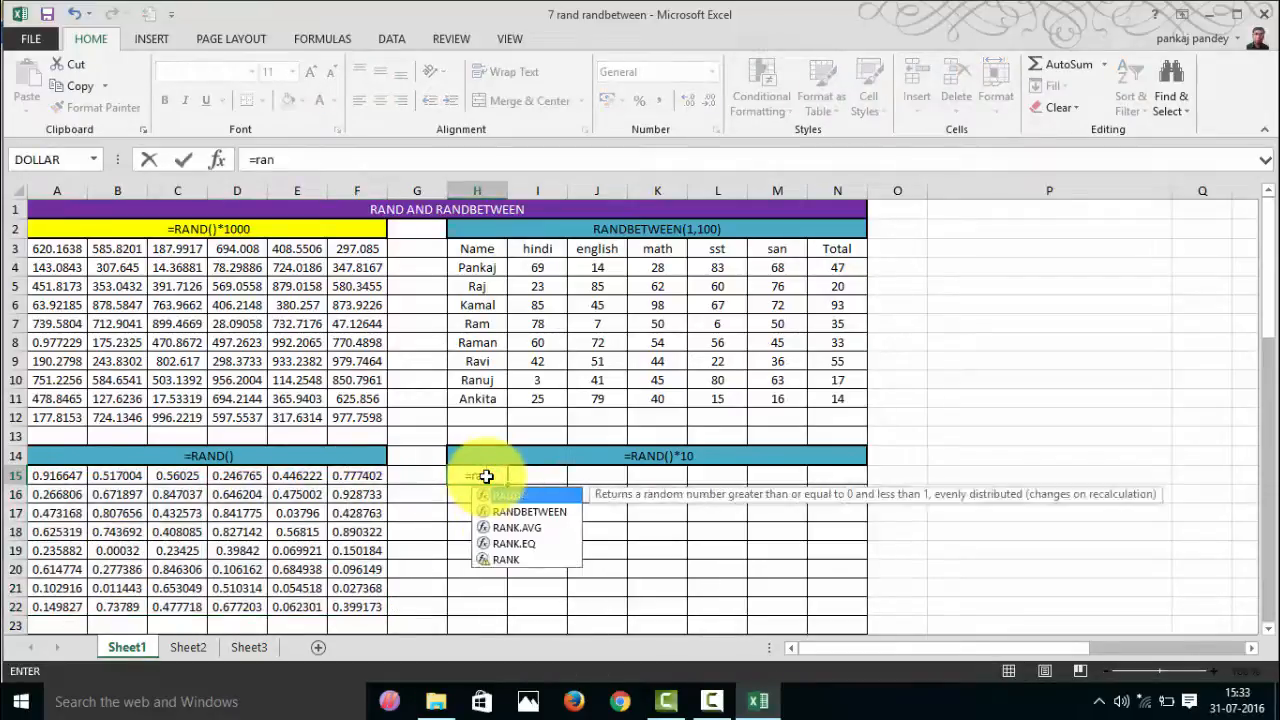
key("Tab")
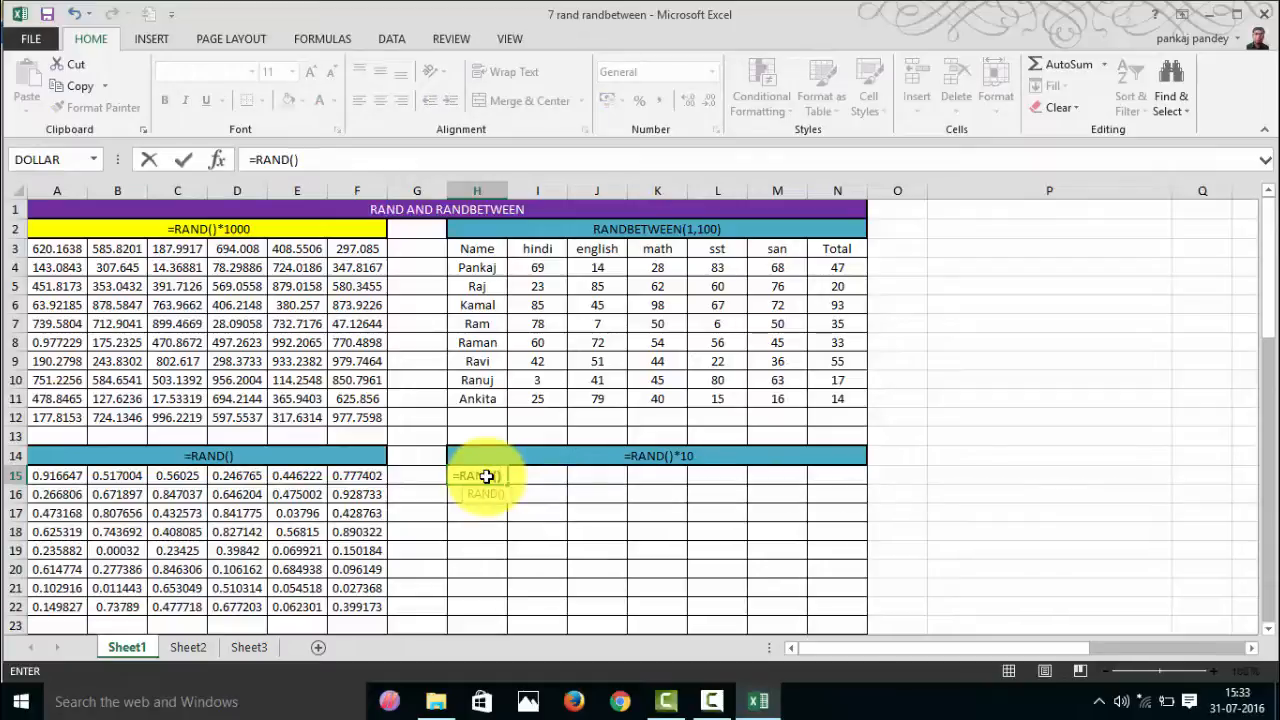
type(")*10")
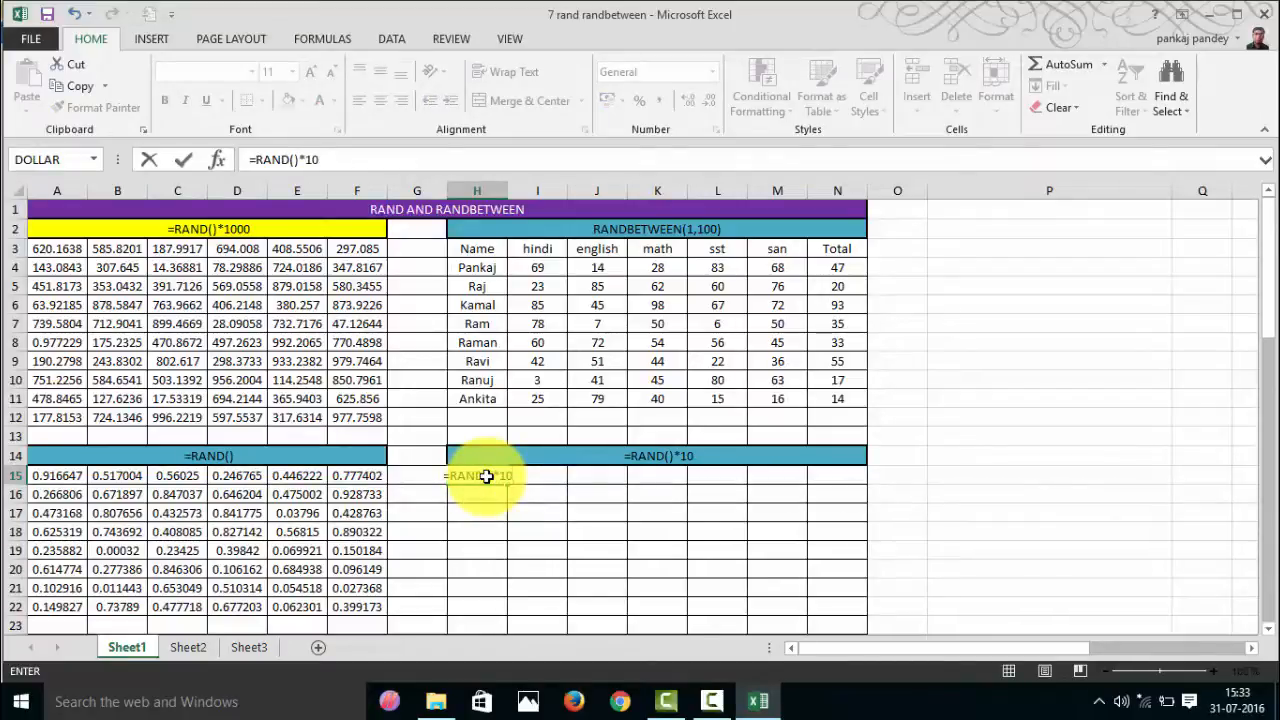
key("Return")
left_click(486, 476)
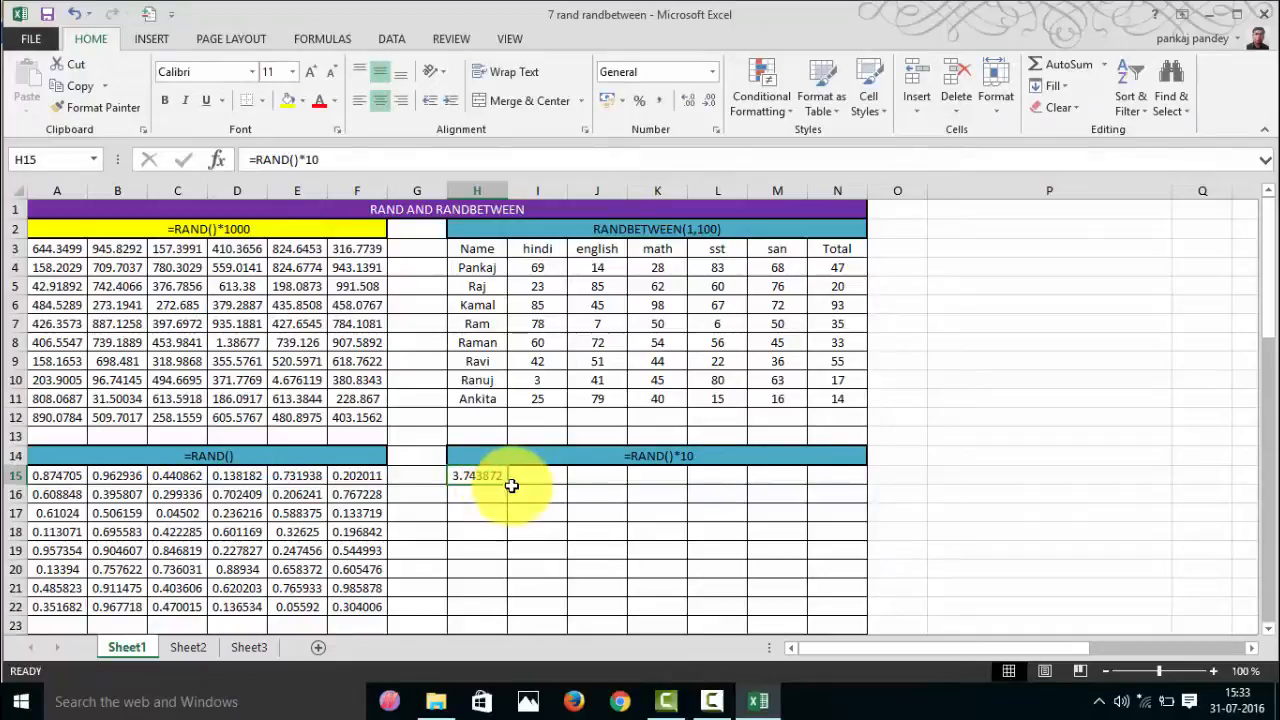
left_click_drag(507, 485, 842, 617)
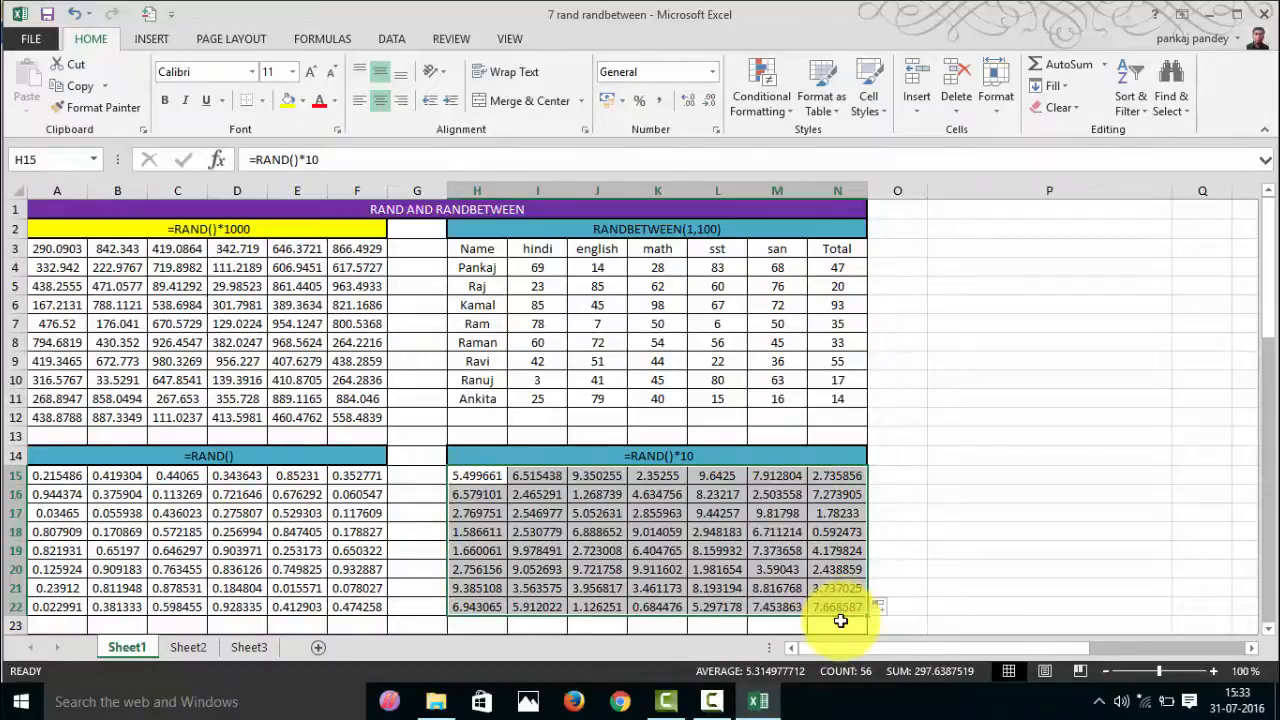
Check the formula results in H15:N22 and enter 2 in the blank cell P18 to trigger a recalculation
left_click(730, 530)
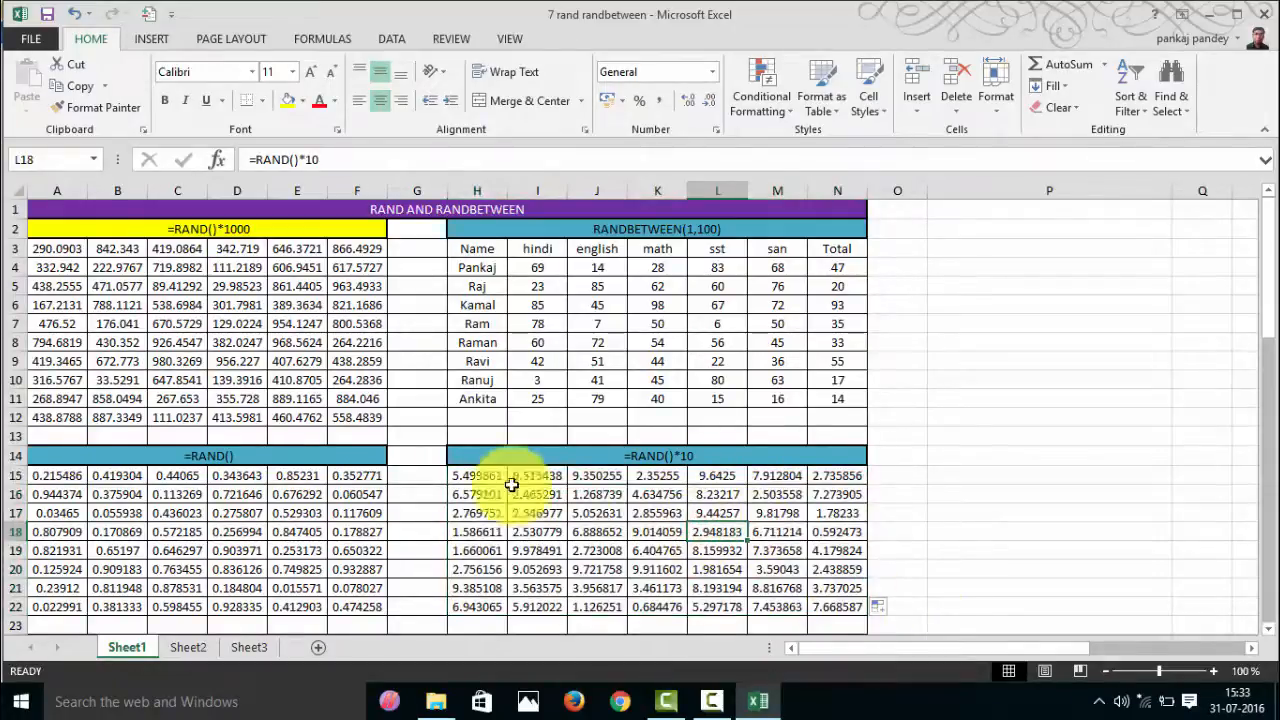
left_click_drag(480, 476, 846, 607)
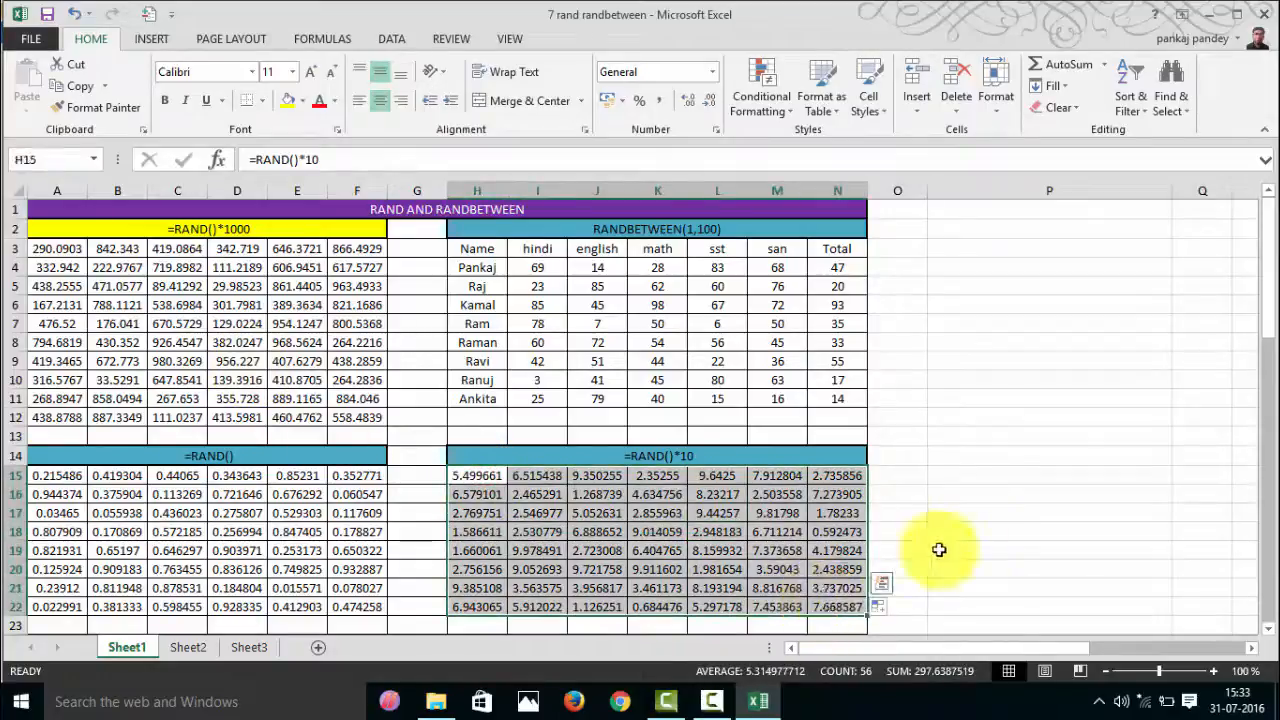
left_click(978, 528)
type("2")
key("Return")
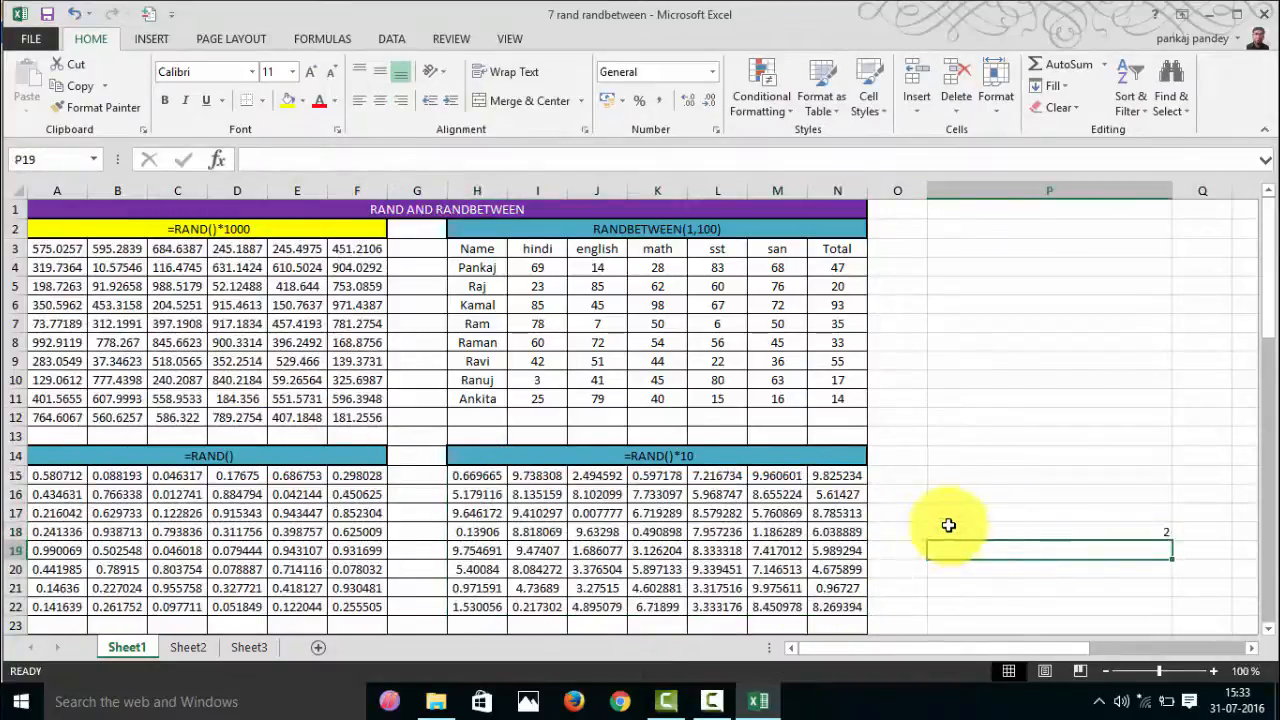
left_click_drag(476, 474, 848, 607)
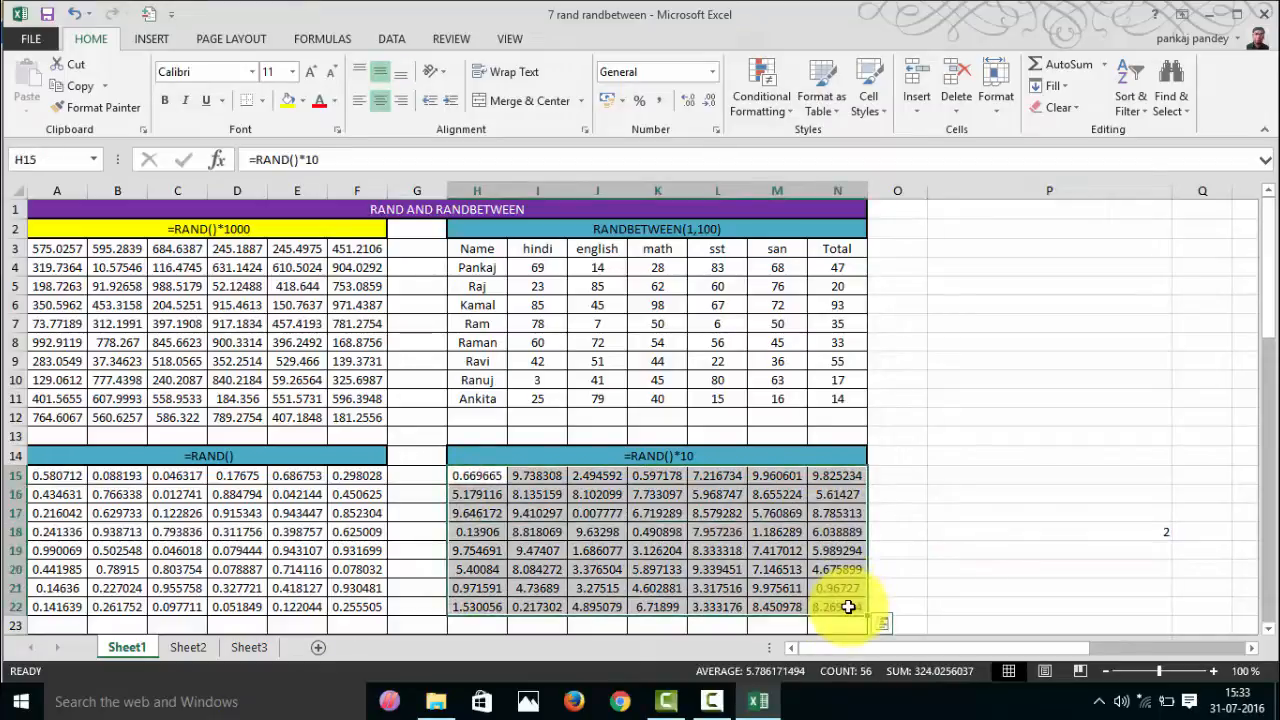
key("ctrl+q")
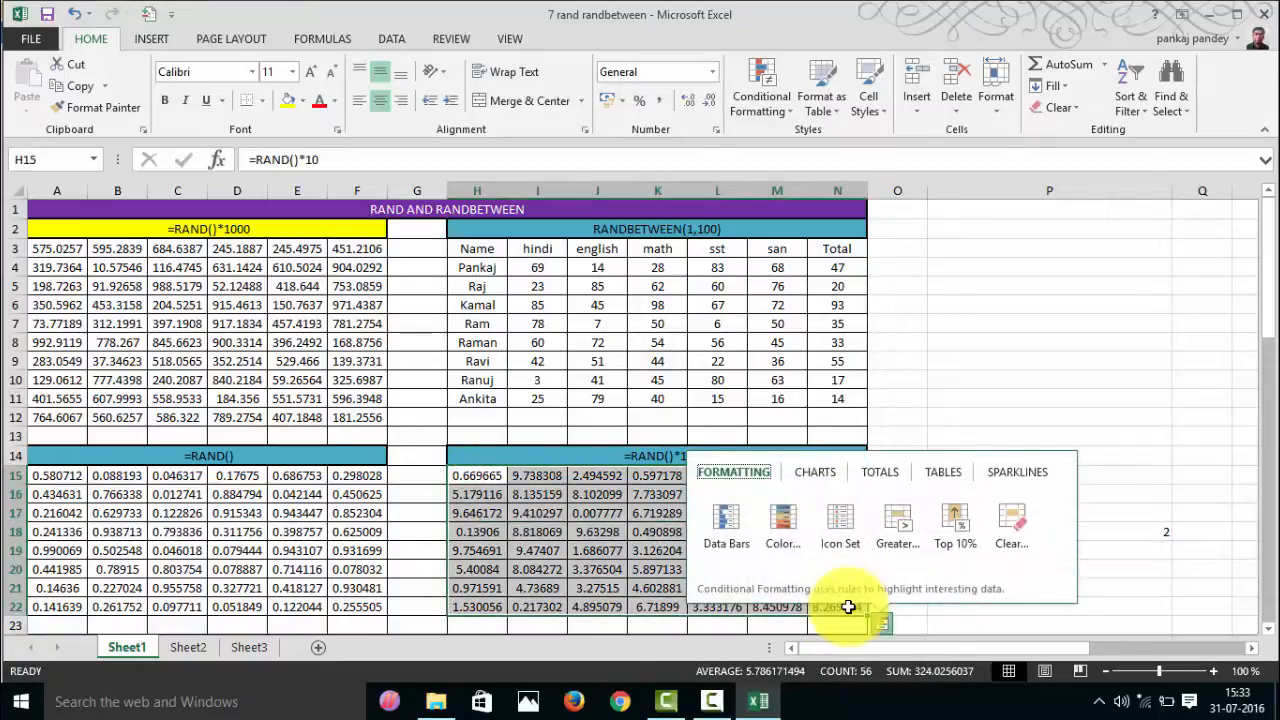
left_click(1143, 337)
Copy H15:N22, paste it in place as values only, and check the contents of cells K18, J17 and I15
left_click_drag(490, 472, 841, 604)
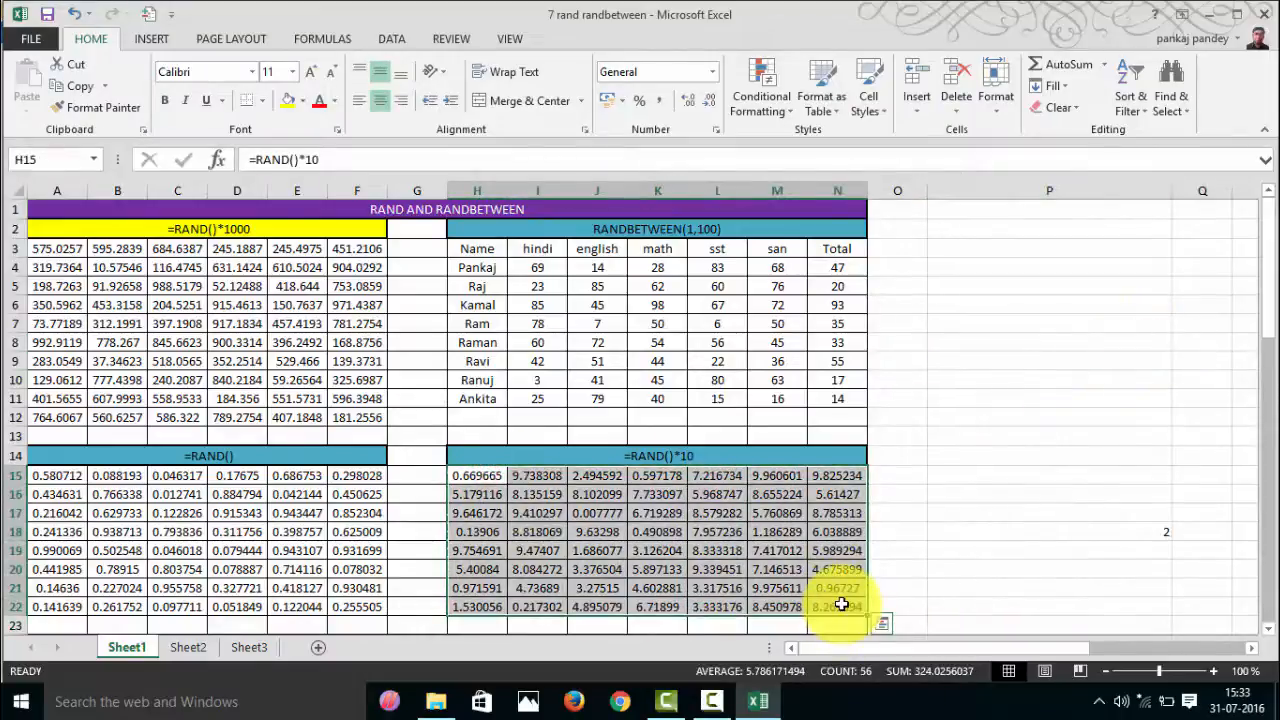
key("ctrl+c")
key("ctrl+v")
key("Tab")
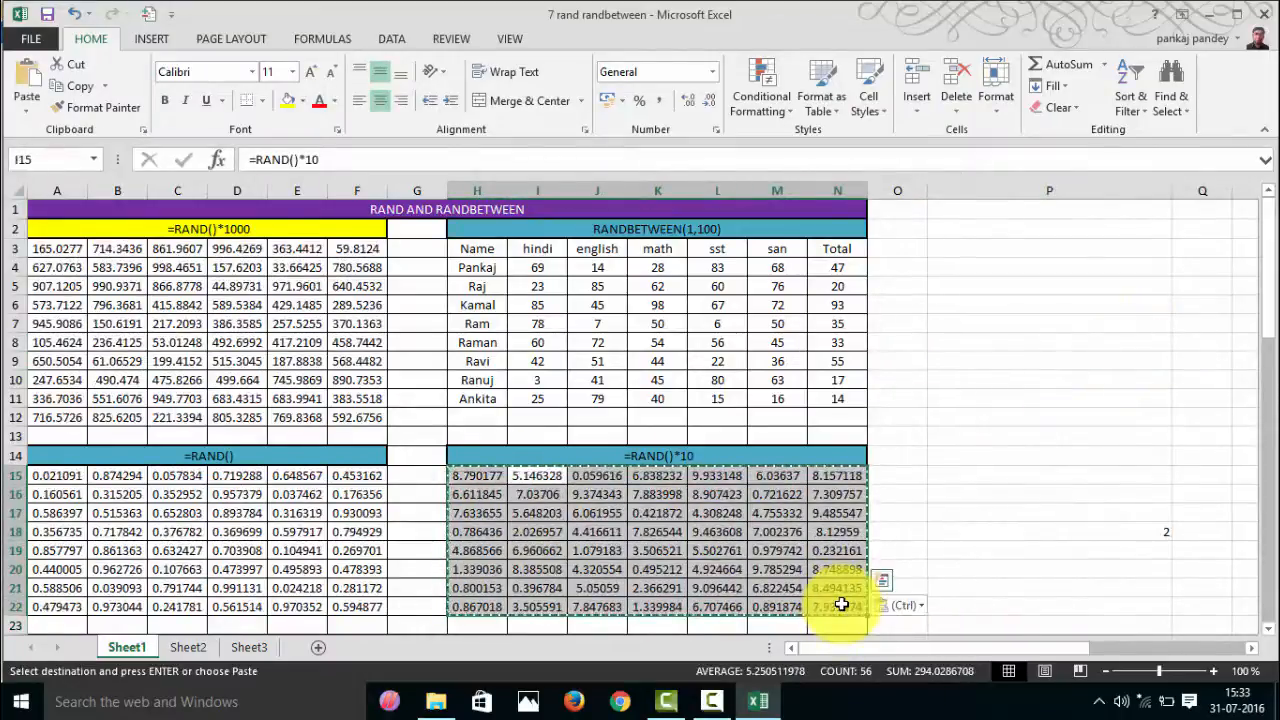
key("ctrl")
key("v")
left_click(651, 531)
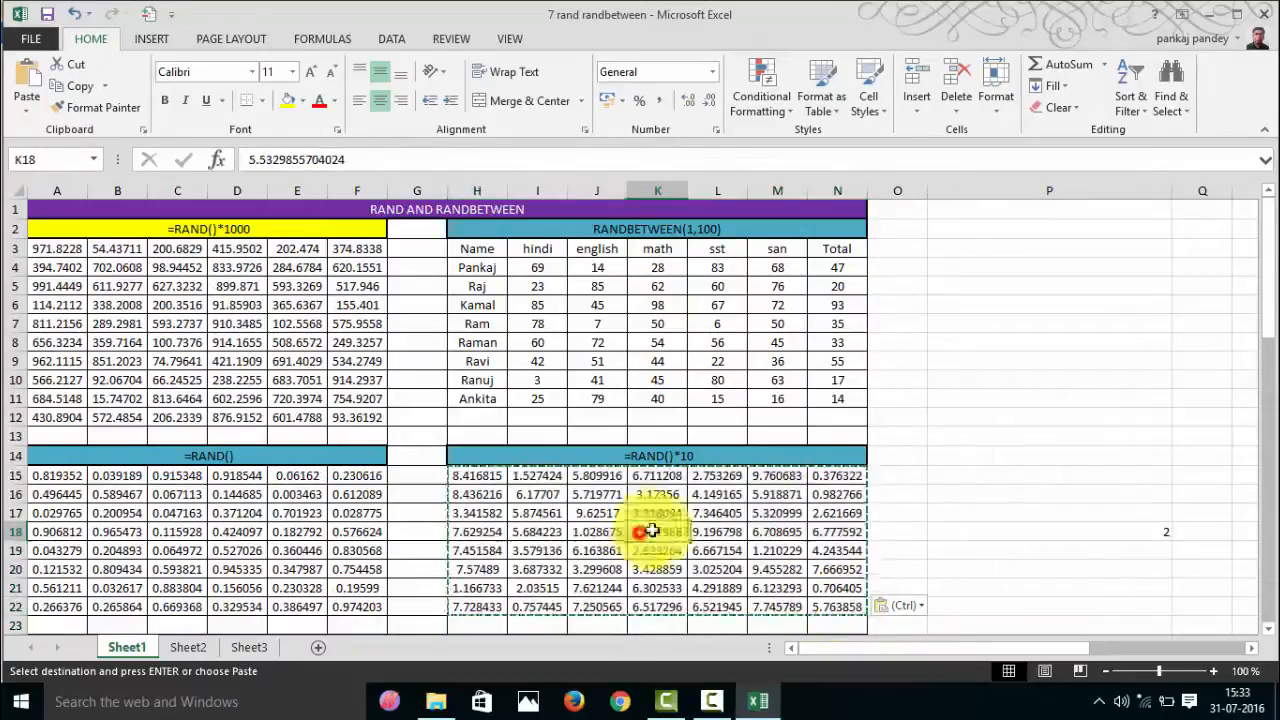
double_click(595, 510)
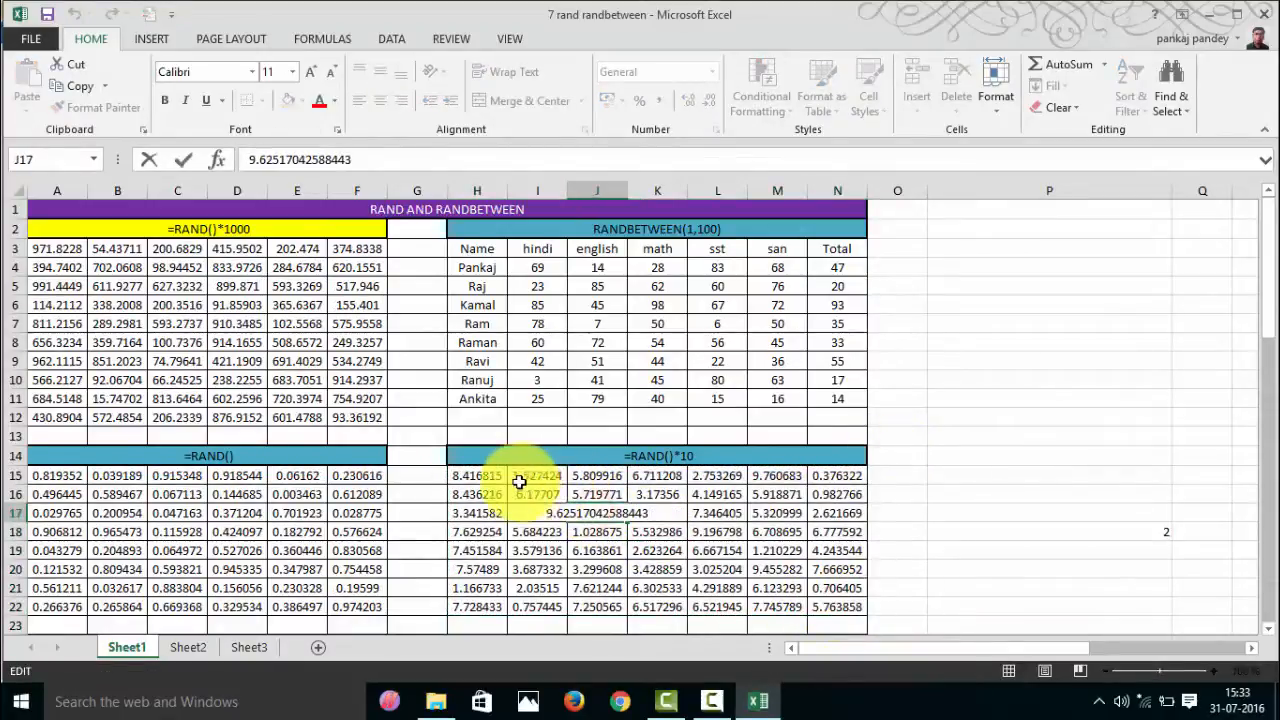
left_click(519, 482)
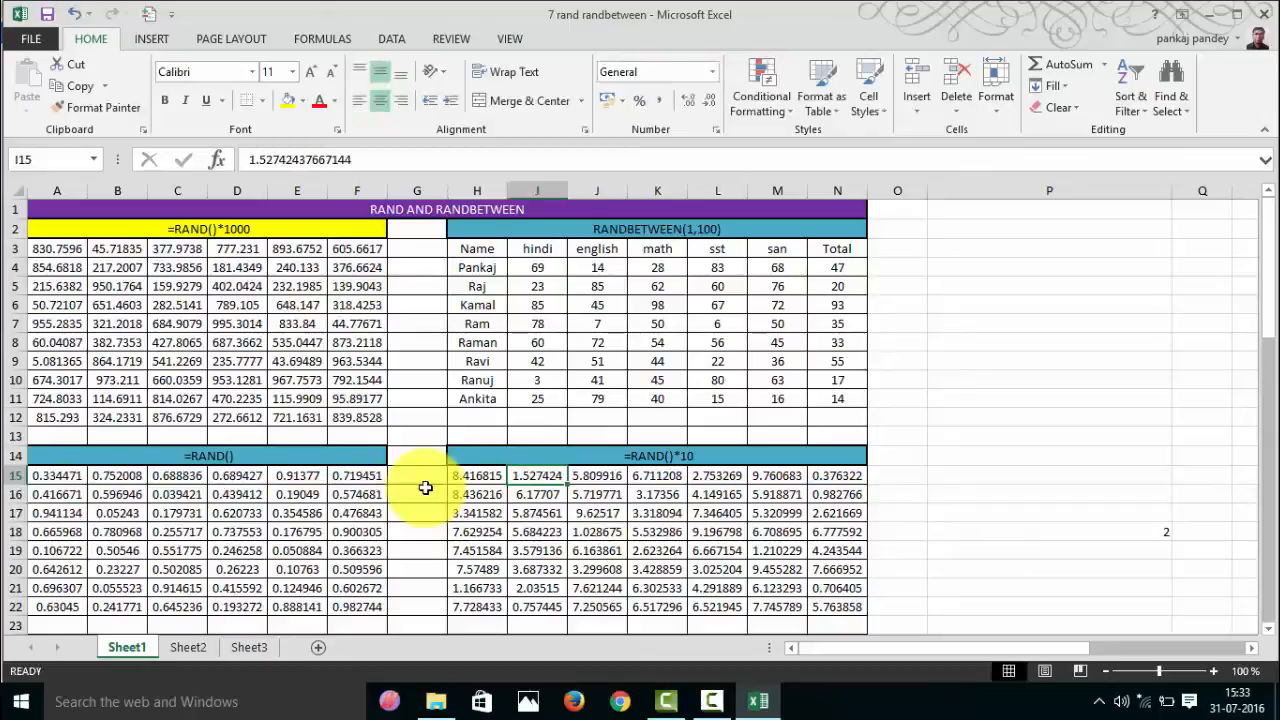